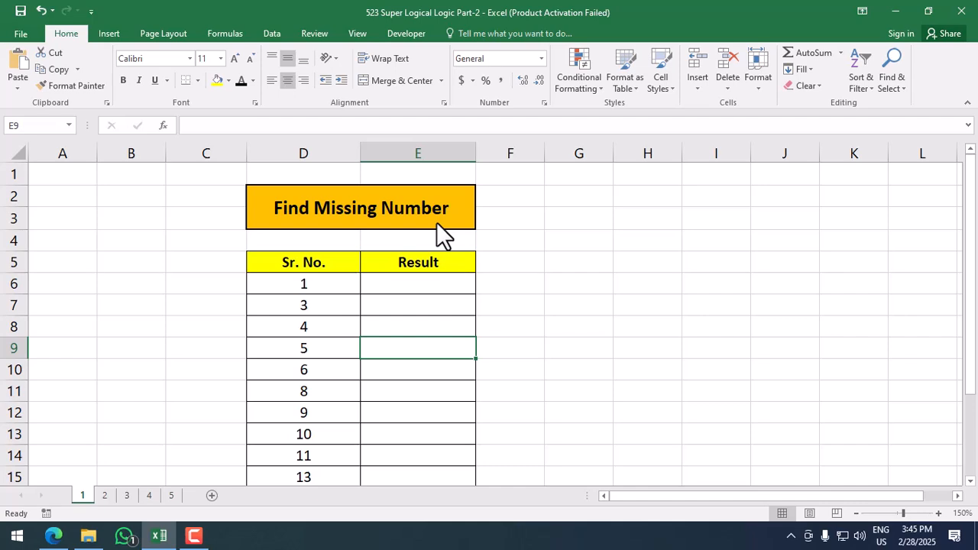
# Step: Review the serial numbers in D6:D18, then select E6 for the result formula
pyautogui.scroll(-1, 344, 227)
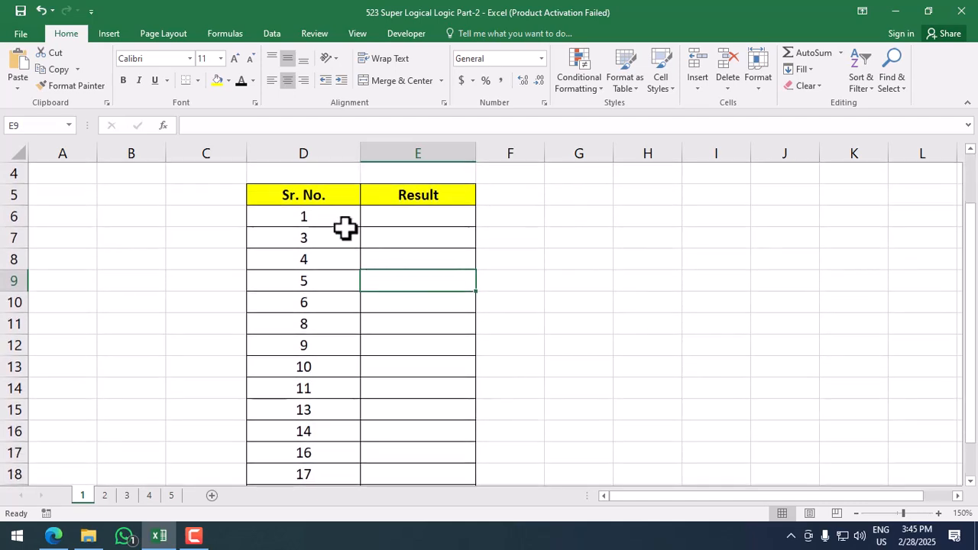
pyautogui.moveTo(336, 220); pyautogui.dragTo(317, 470)
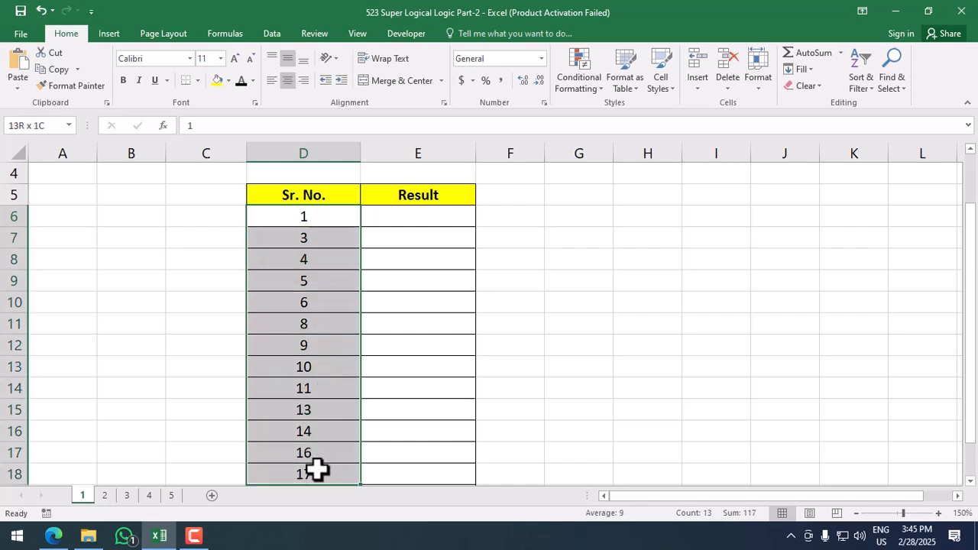
pyautogui.click(328, 222)
pyautogui.click(327, 251)
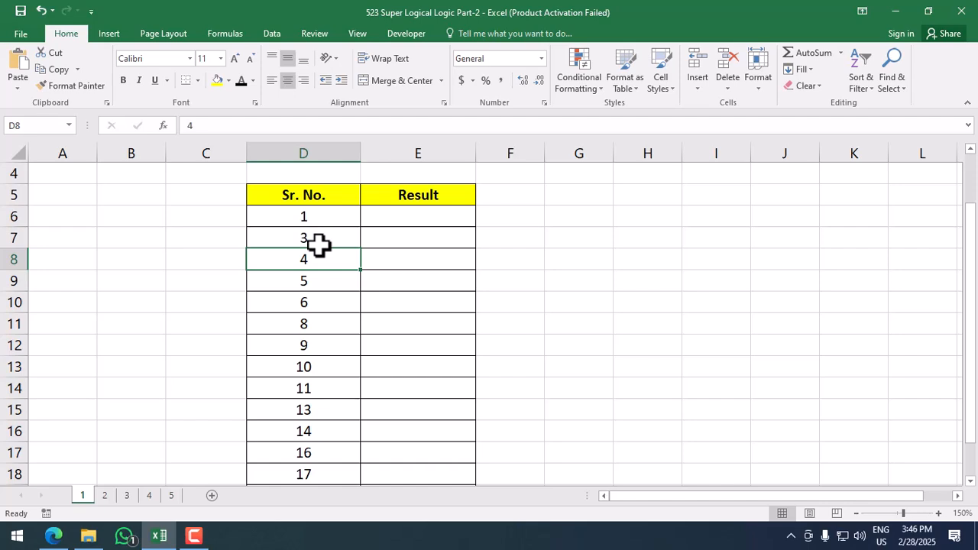
pyautogui.click(446, 216)
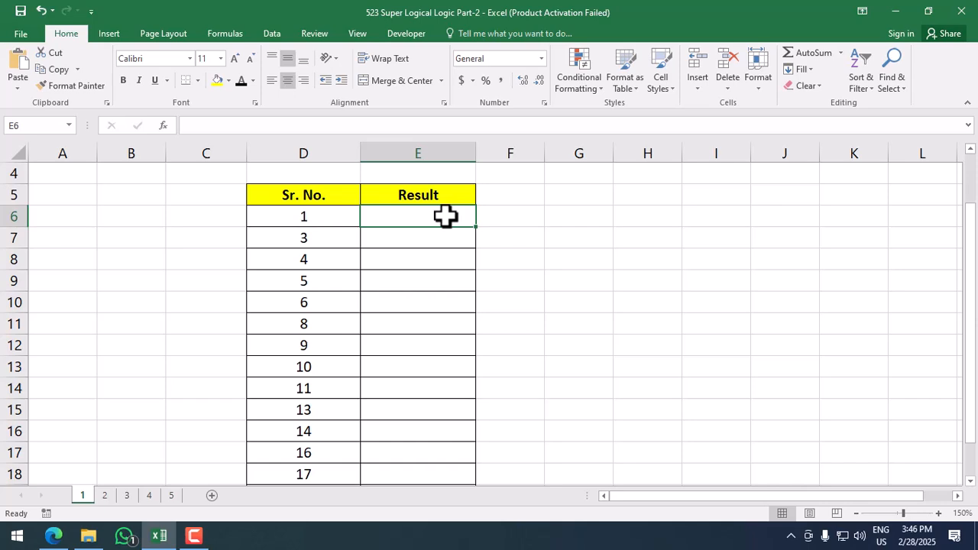
# Step: Enter =IF(D7-D6=2,D6+1,"") in E6 so it returns the missing number 2
pyautogui.write('=if')
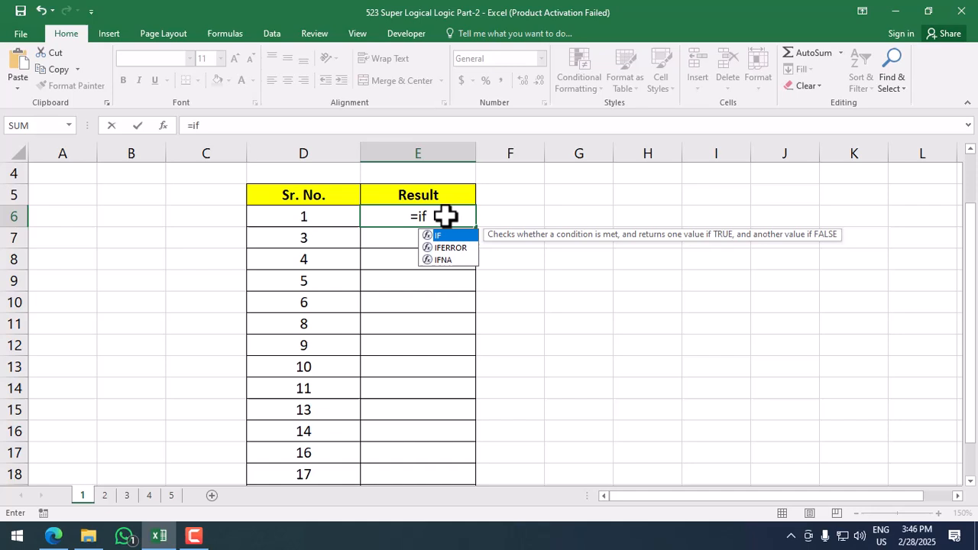
pyautogui.press('Tab')
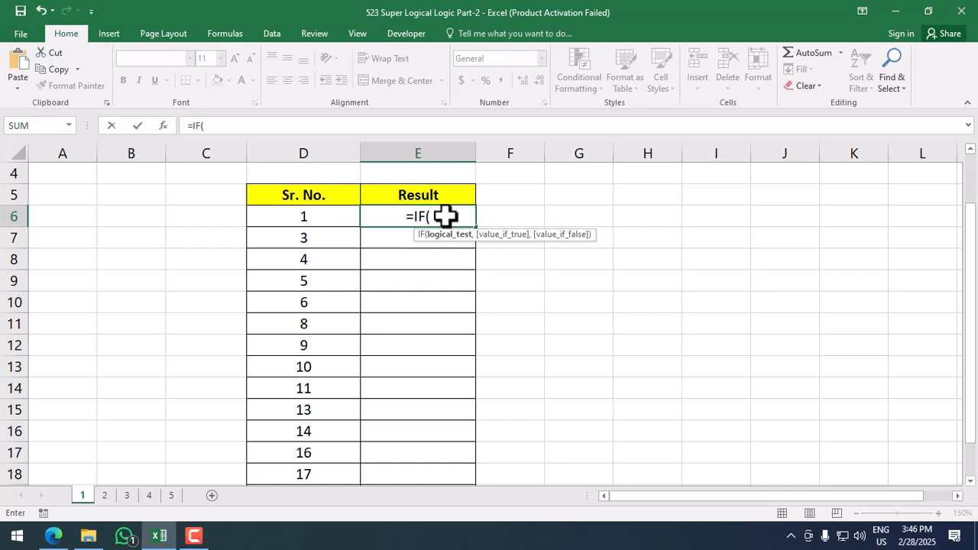
pyautogui.press('Left')
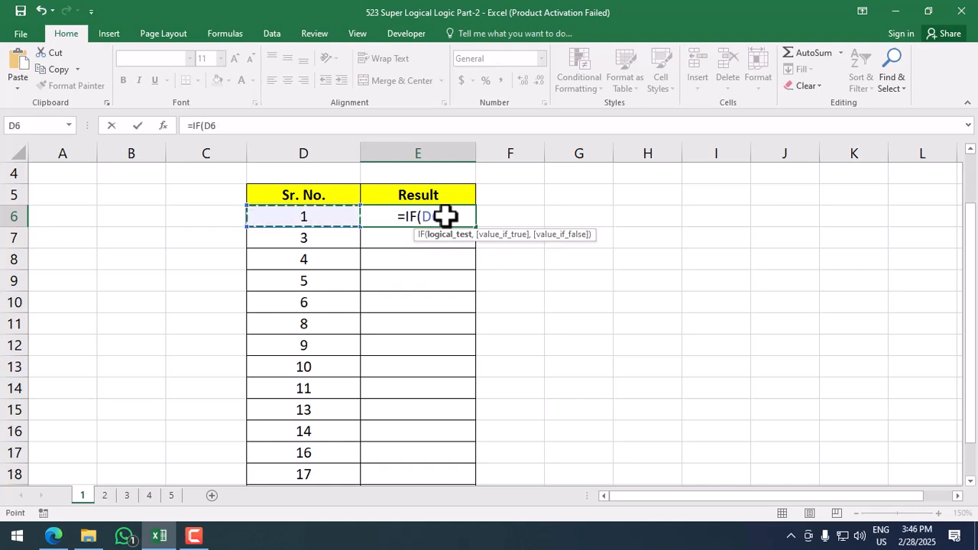
pyautogui.press('Down')
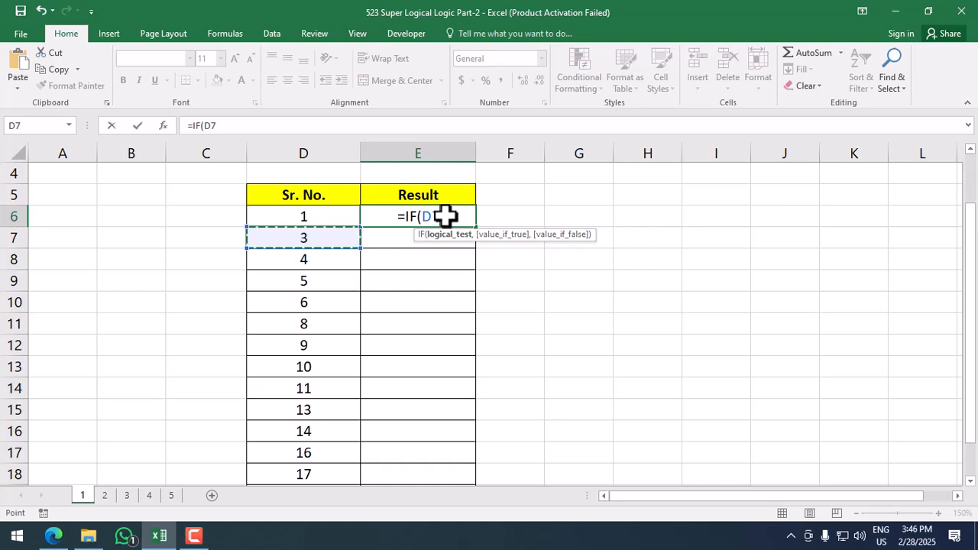
pyautogui.write('-')
pyautogui.press('Up')
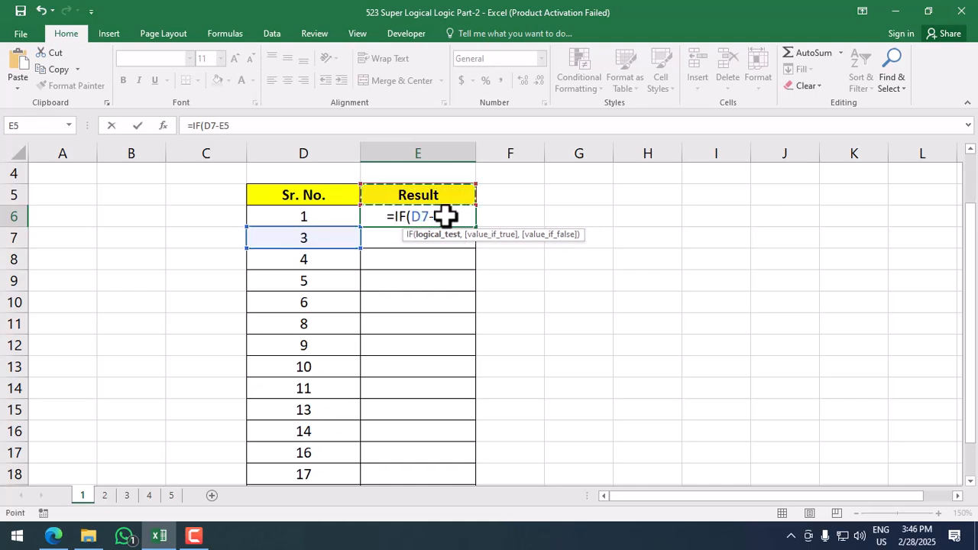
pyautogui.press('Left')
pyautogui.press('Down')
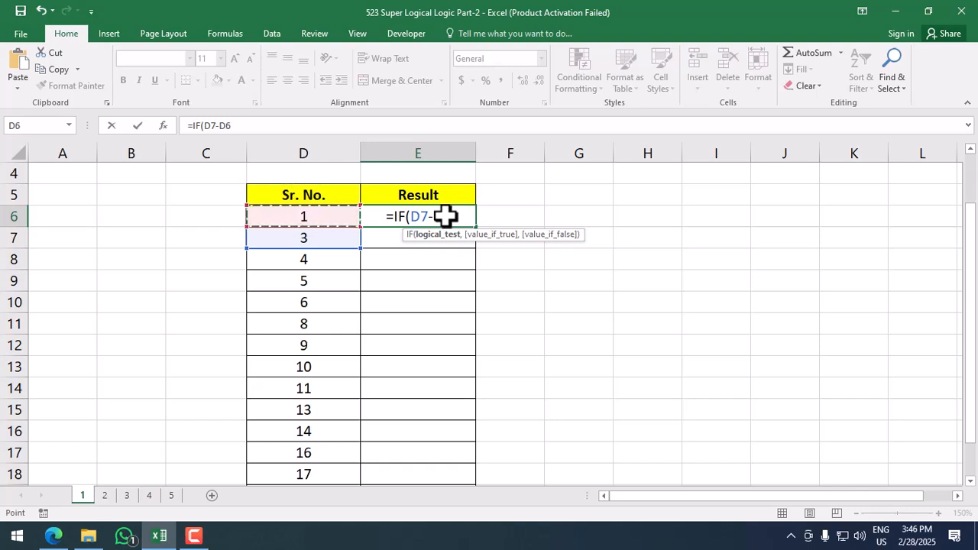
pyautogui.write('=2')
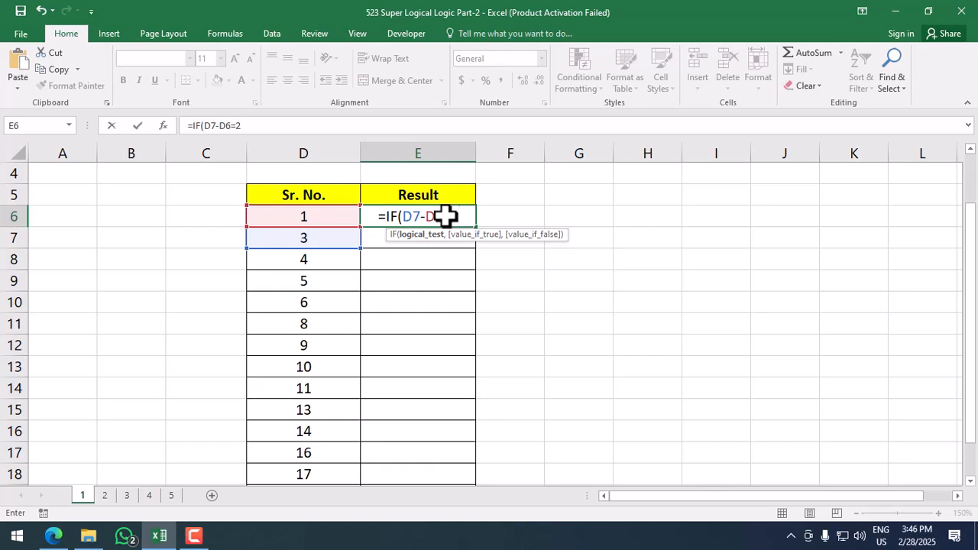
pyautogui.write(',')
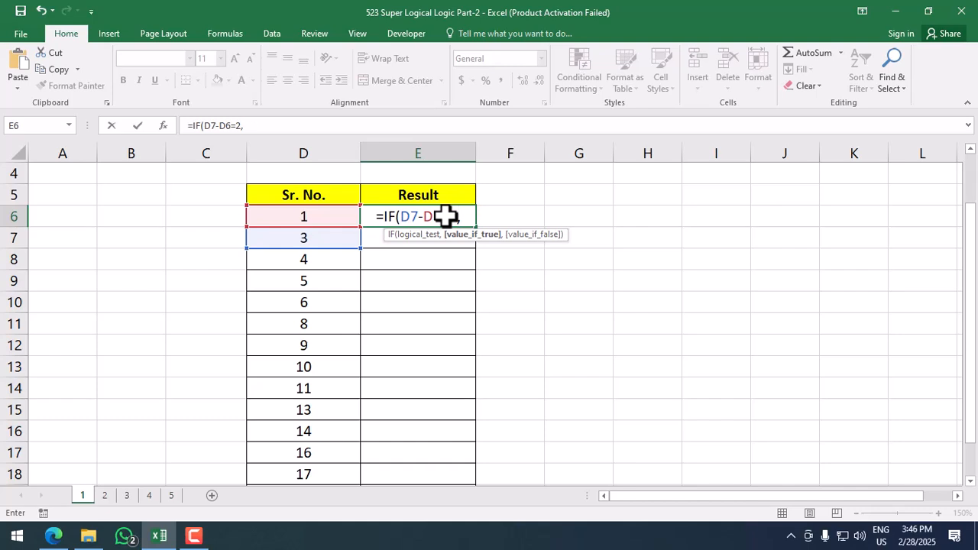
pyautogui.press('Left')
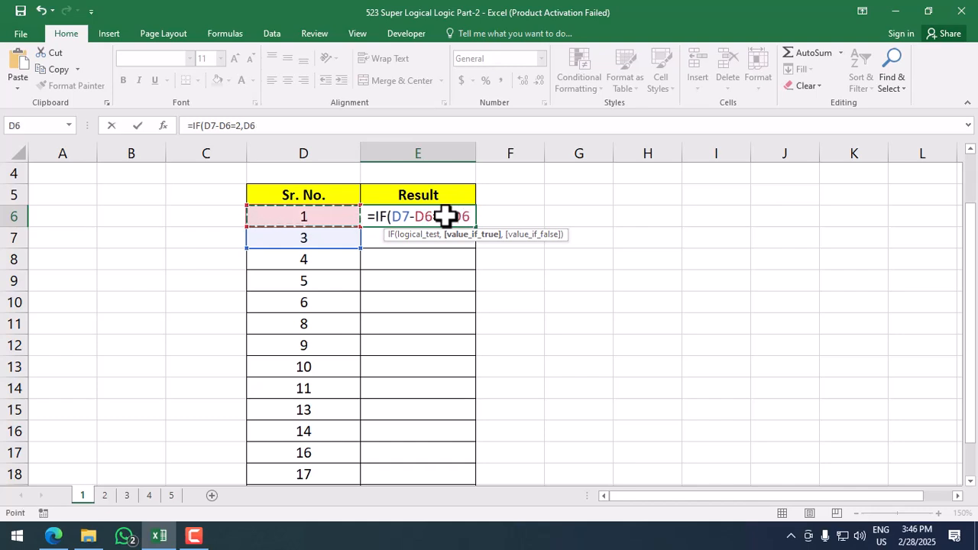
pyautogui.write('+')
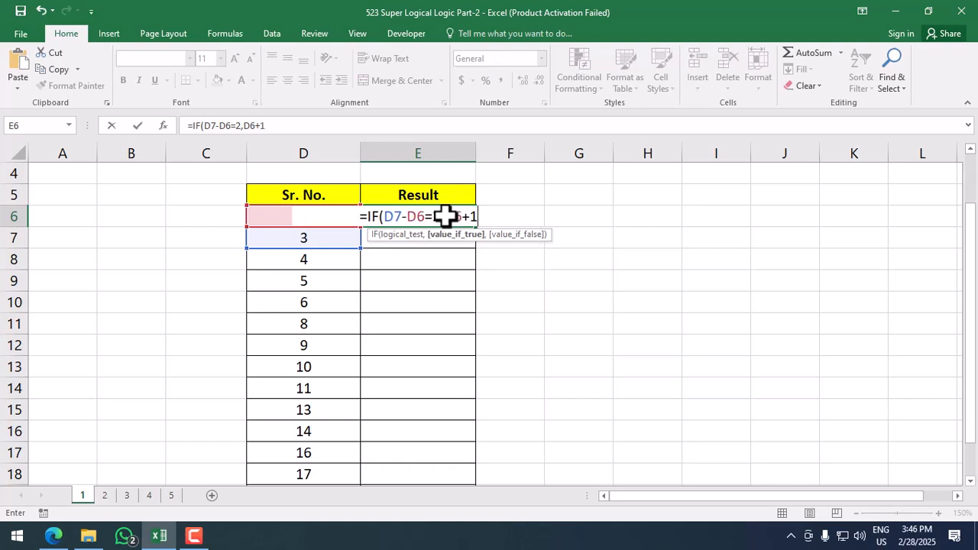
pyautogui.write('1,""')
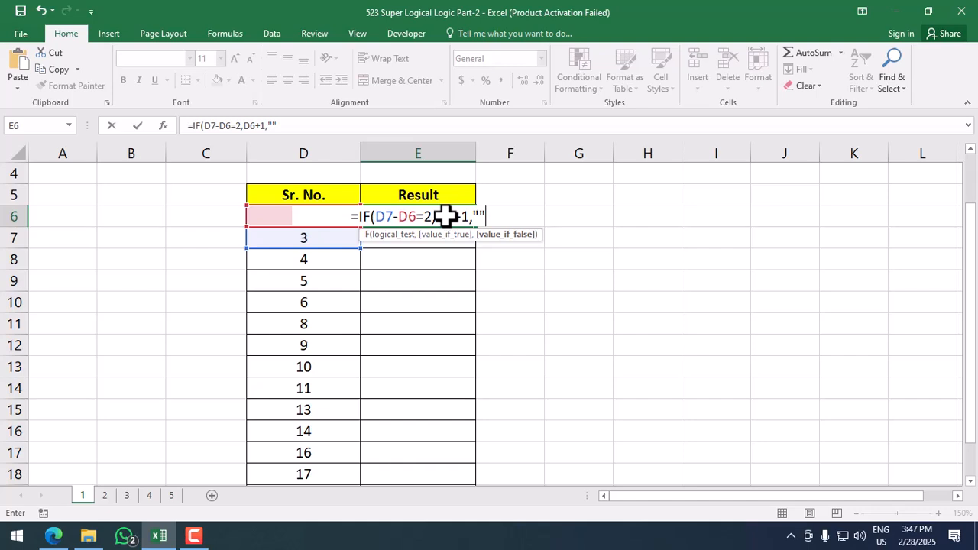
pyautogui.write(')')
pyautogui.press('Return')
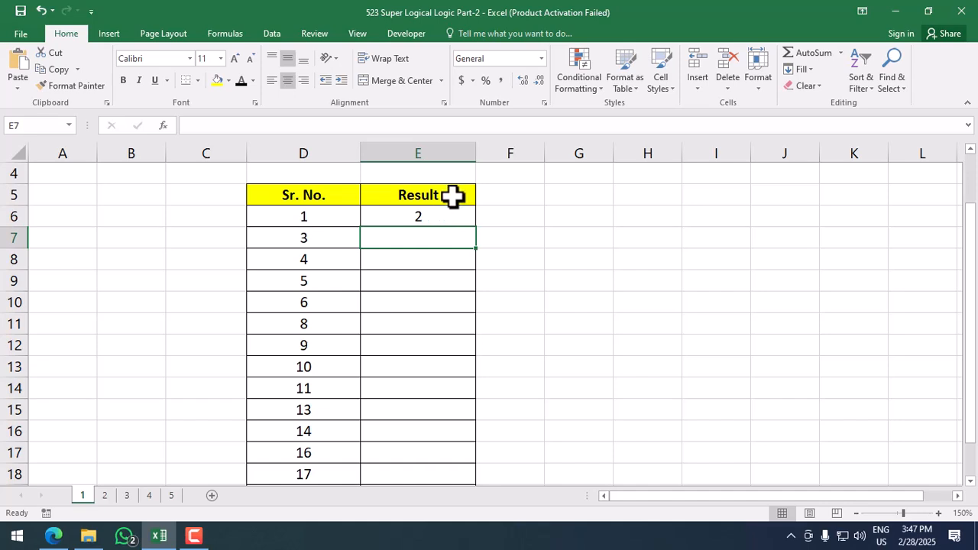
pyautogui.click(308, 219)
pyautogui.click(316, 244)
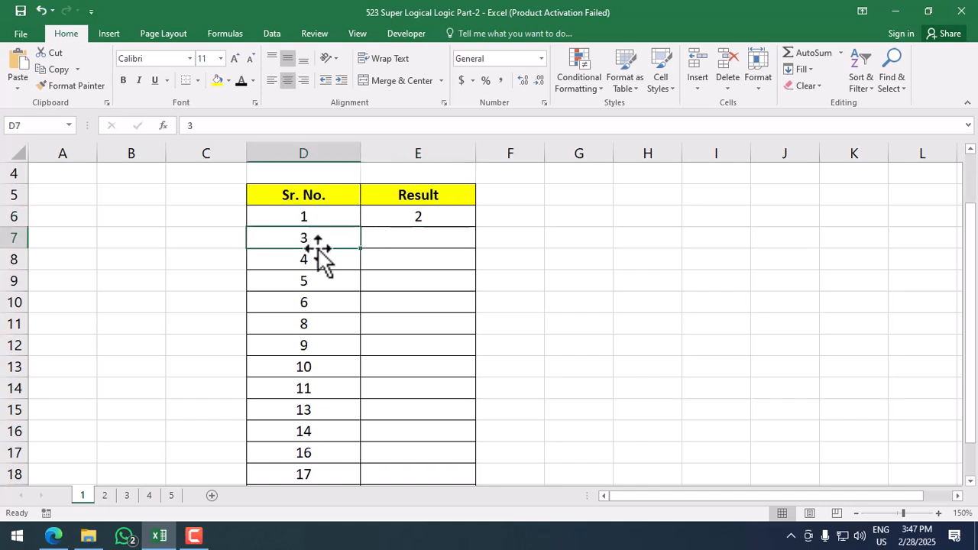
pyautogui.click(414, 220)
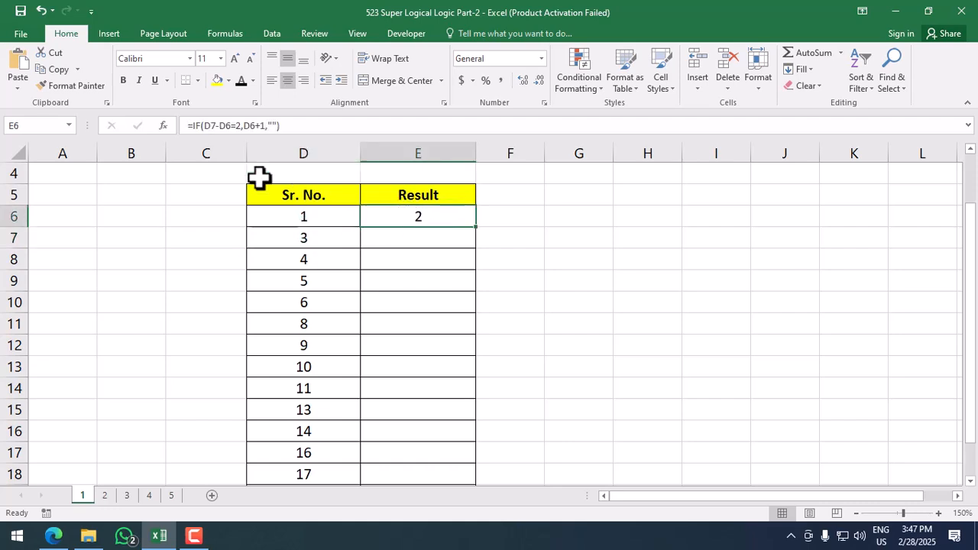
pyautogui.click(307, 238)
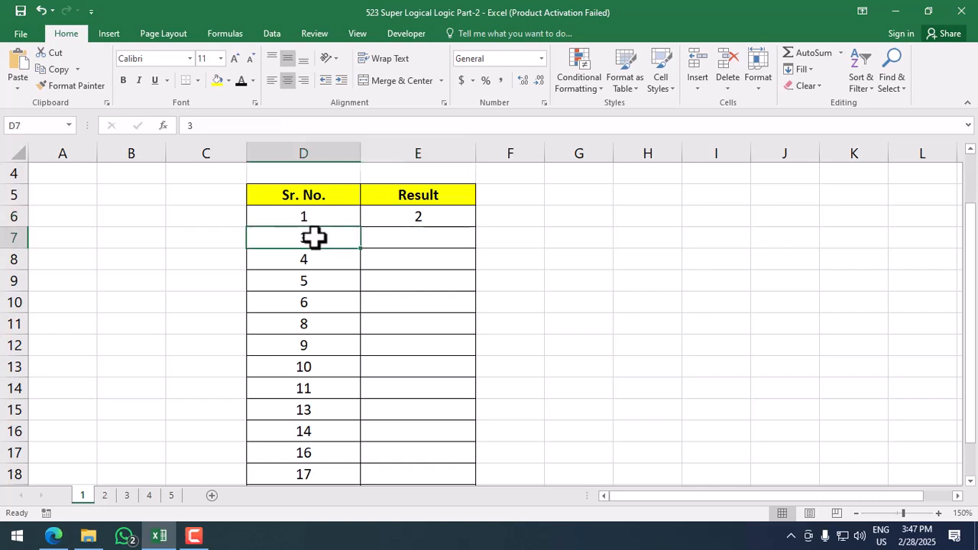
pyautogui.click(337, 216)
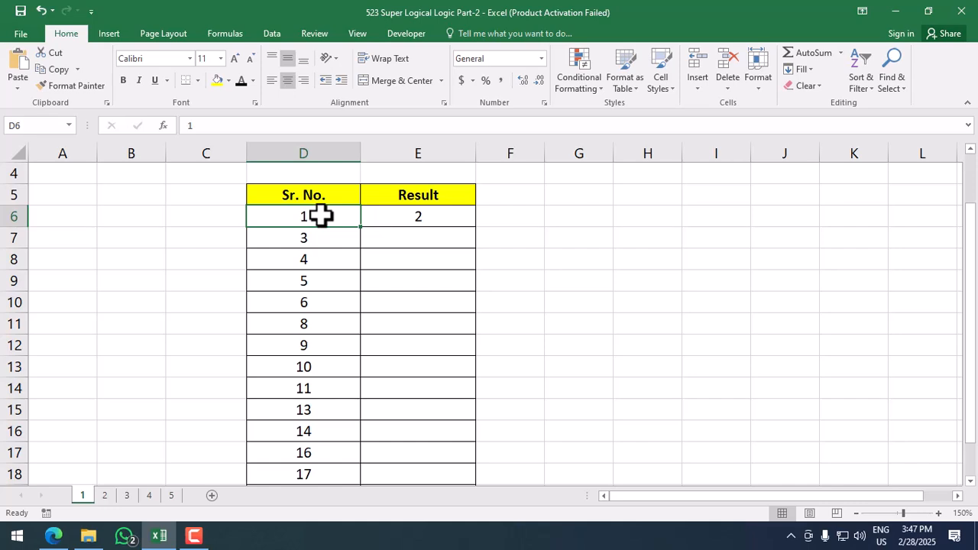
pyautogui.click(390, 216)
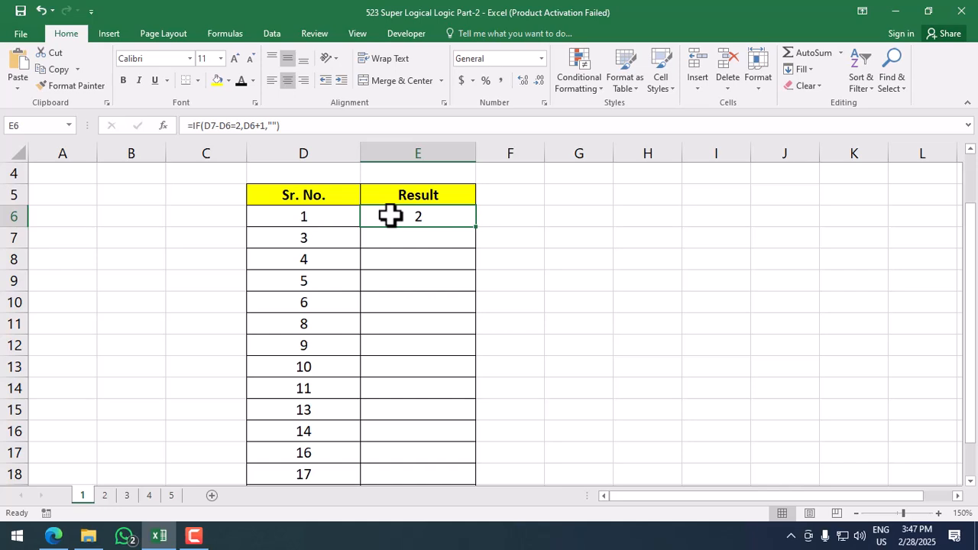
pyautogui.click(338, 217)
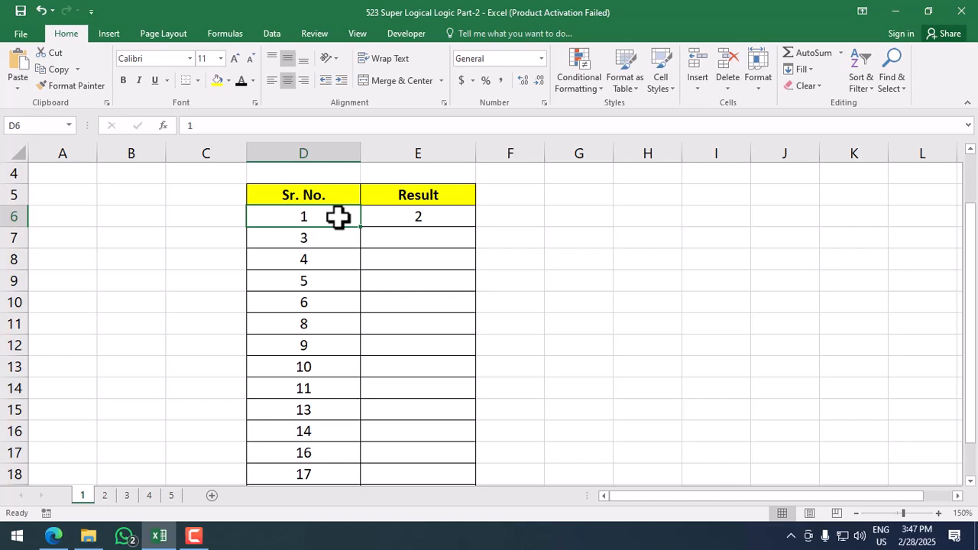
pyautogui.click(400, 217)
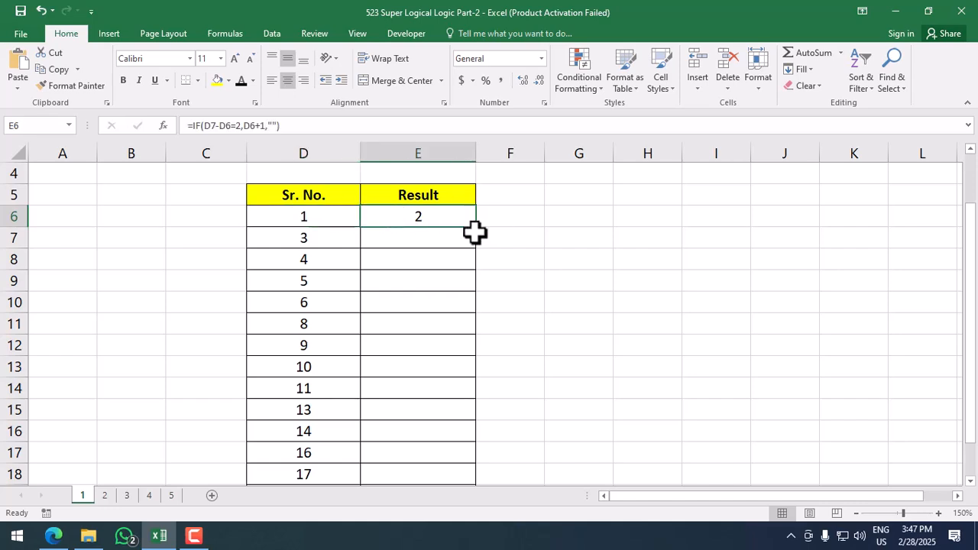
# Step: Fill E6's formula down the Result column so it lists 7, 12 and 15
pyautogui.doubleClick(477, 227)
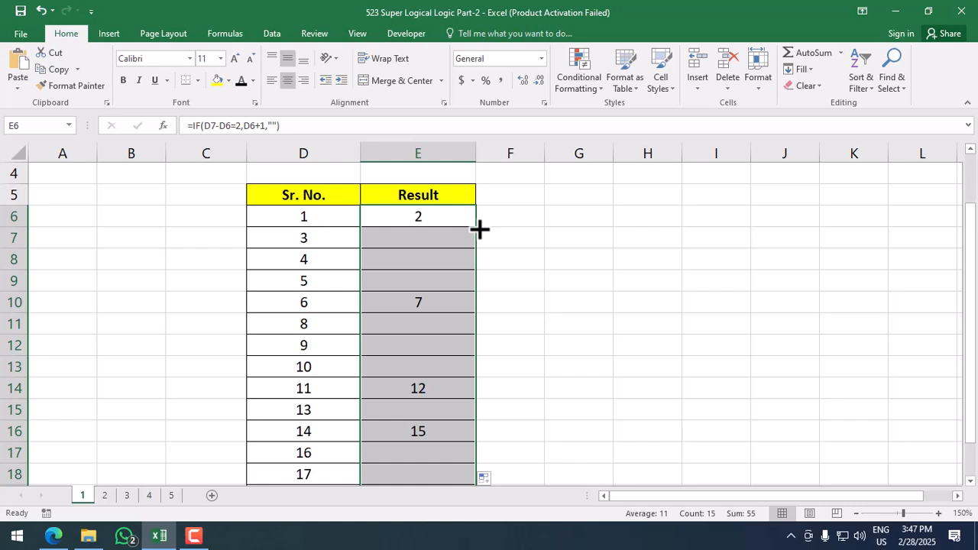
pyautogui.click(456, 242)
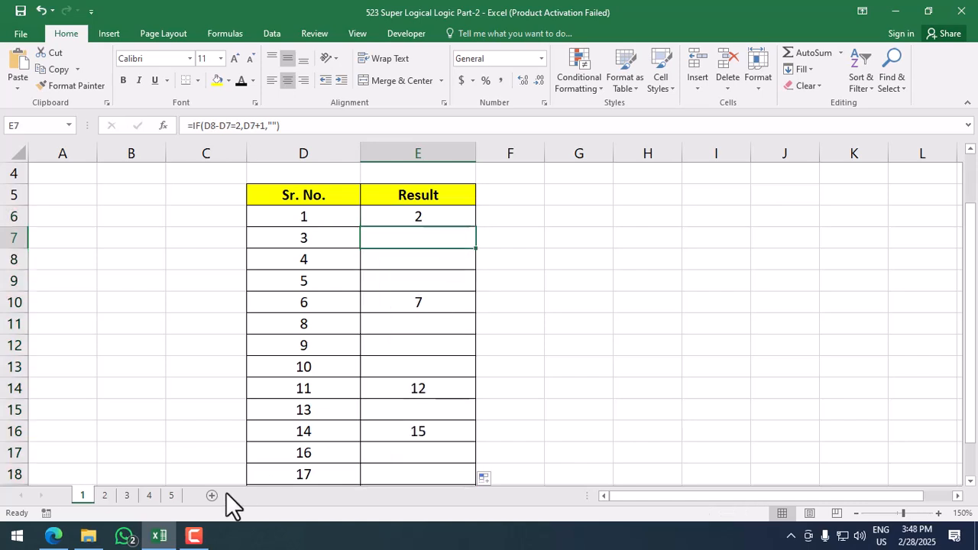
pyautogui.click(105, 495)
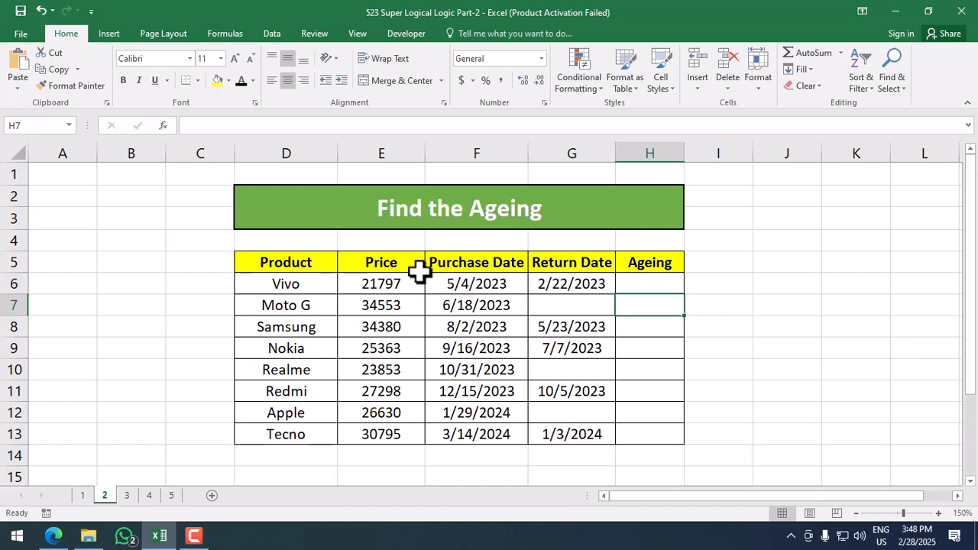
pyautogui.click(629, 284)
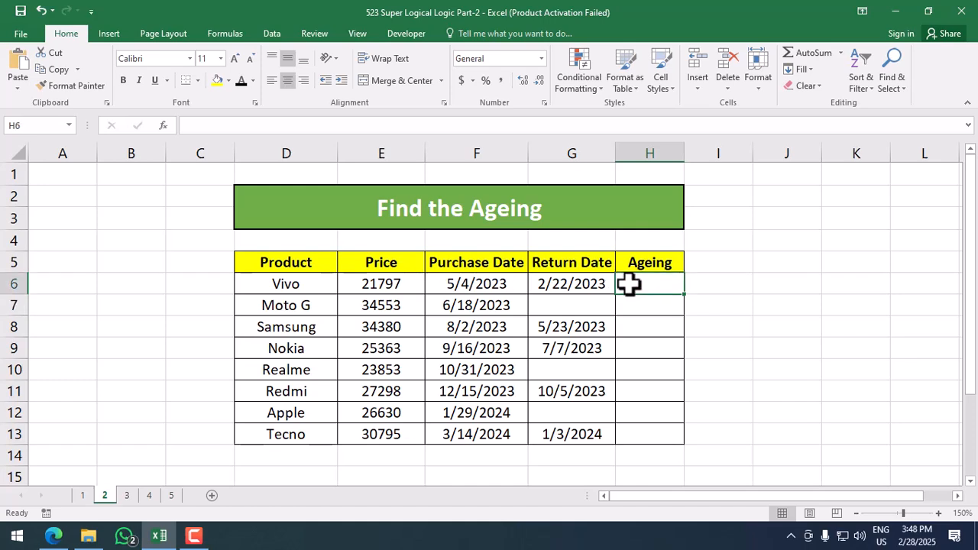
pyautogui.click(501, 286)
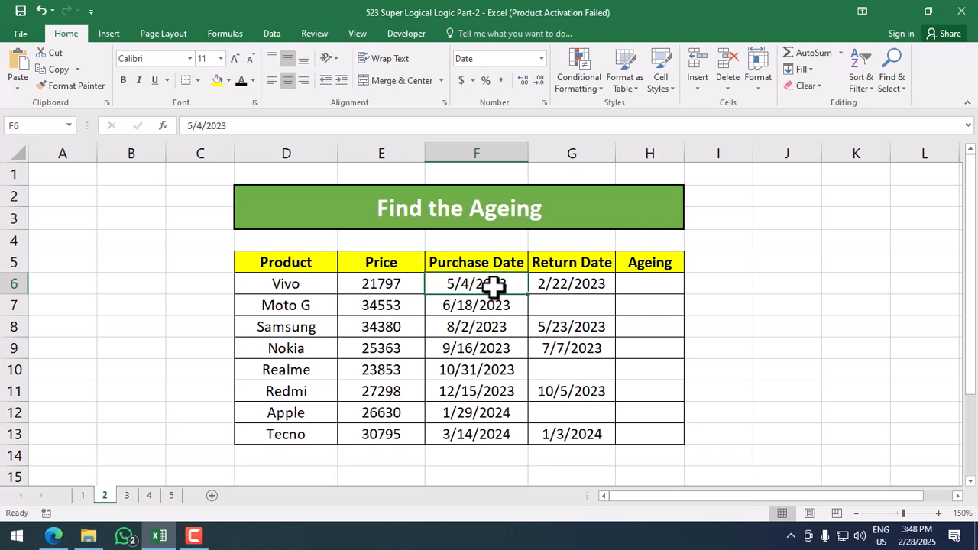
pyautogui.click(550, 278)
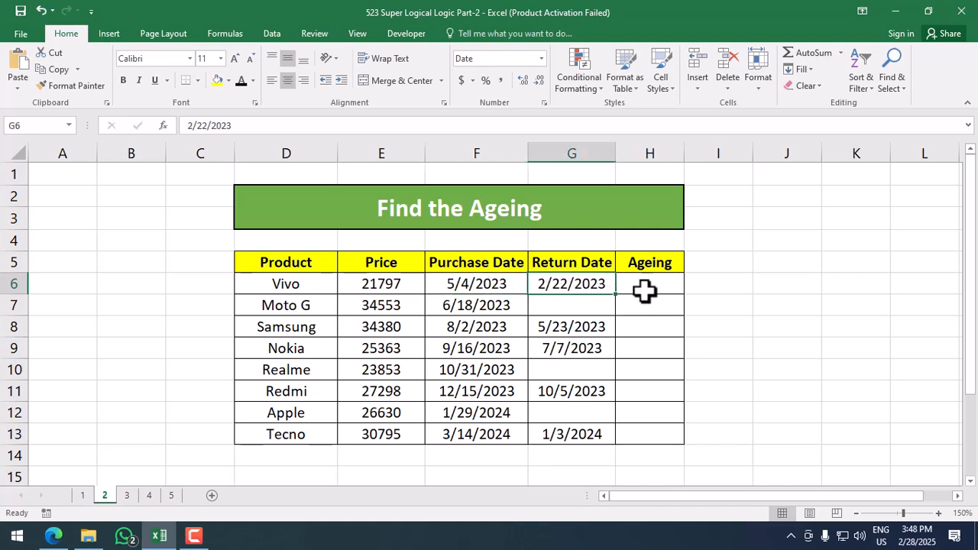
pyautogui.click(675, 283)
pyautogui.click(592, 284)
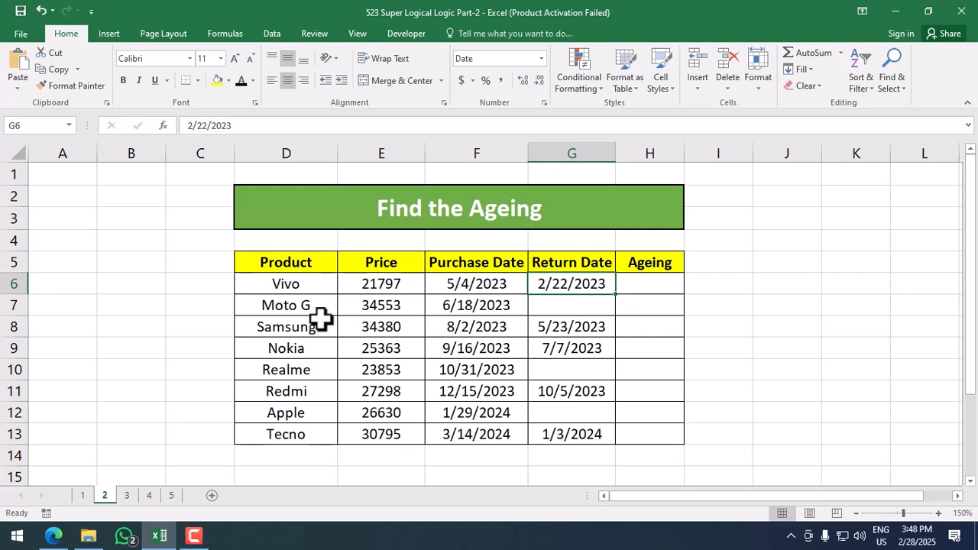
pyautogui.click(565, 304)
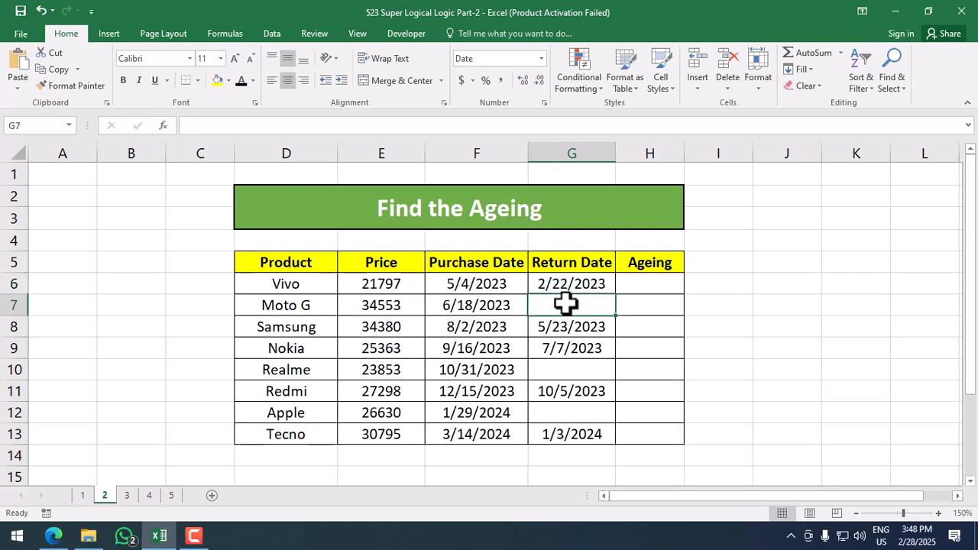
pyautogui.click(489, 310)
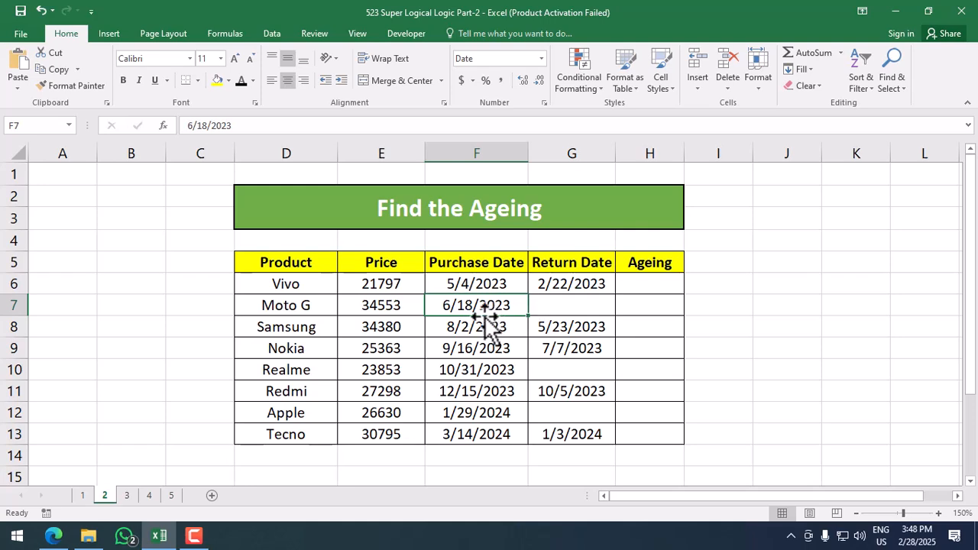
pyautogui.click(632, 301)
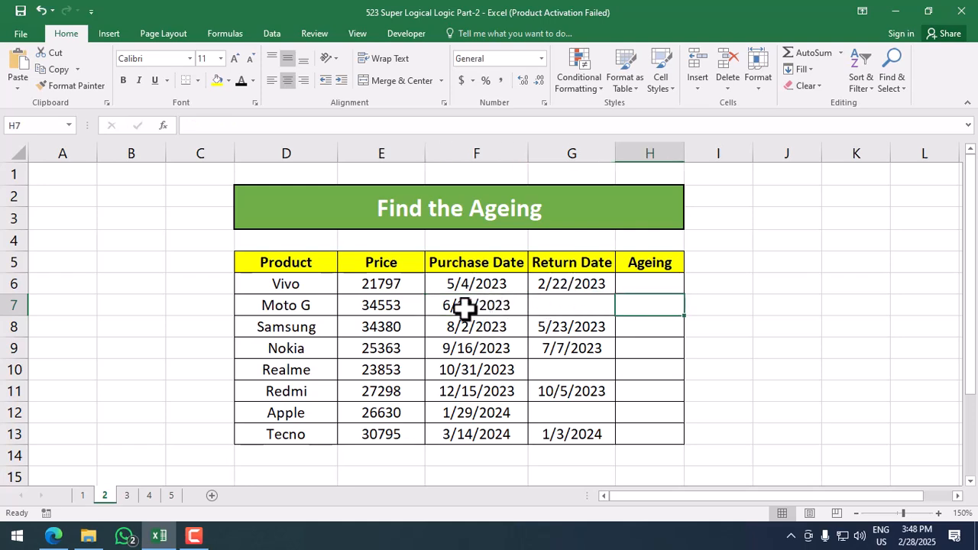
pyautogui.click(465, 307)
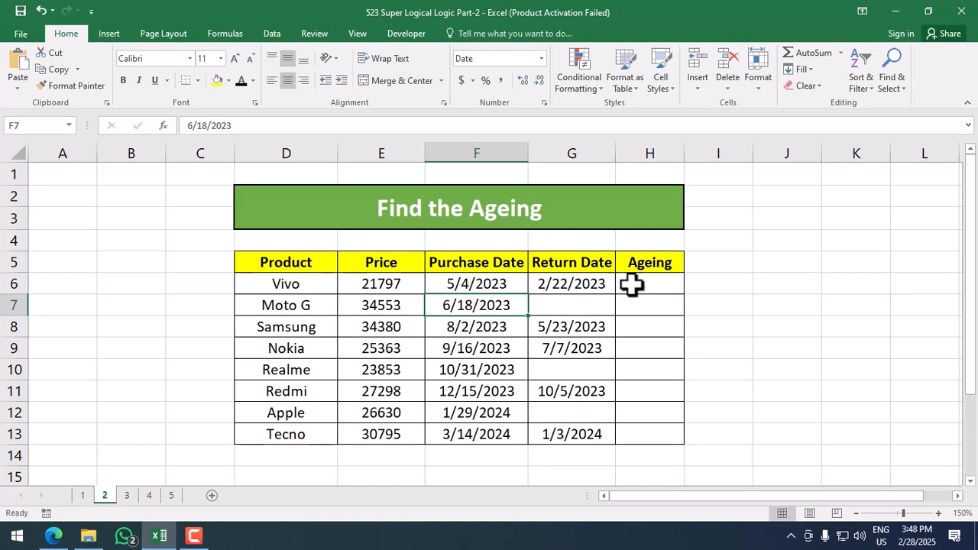
pyautogui.click(653, 303)
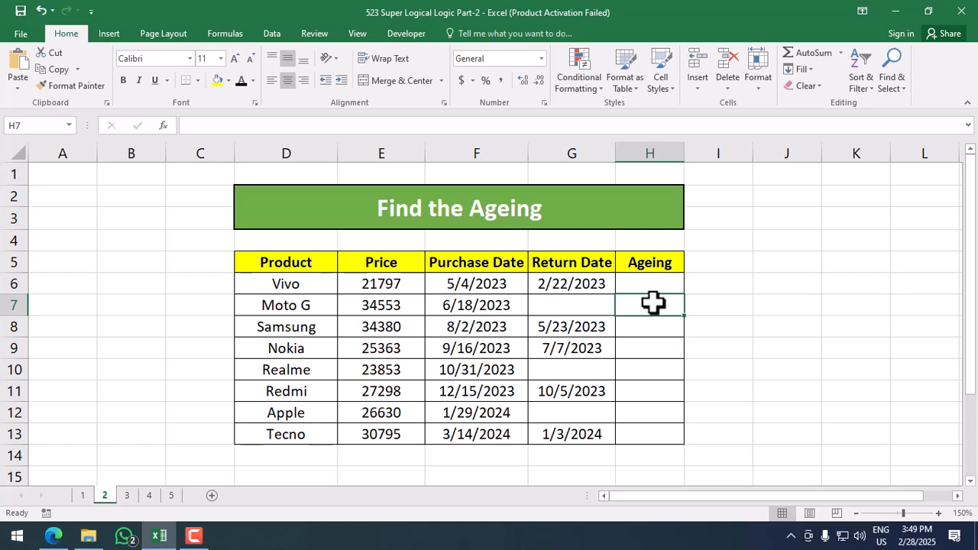
pyautogui.click(676, 287)
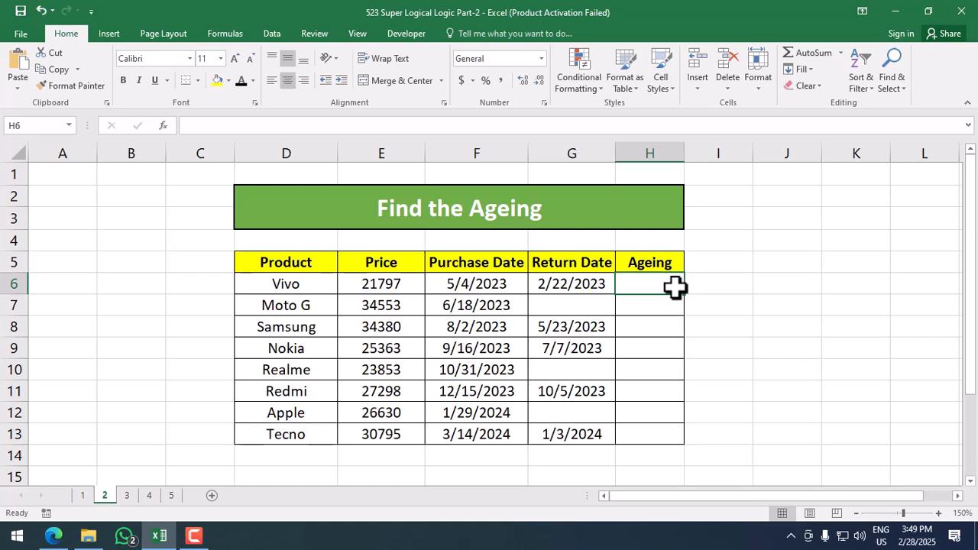
# Step: Enter =IF(G6<>"",TODAY()-G6,TODAY()-F6) in H6, giving Vivo an ageing of 737 days
pyautogui.write('=IF(')
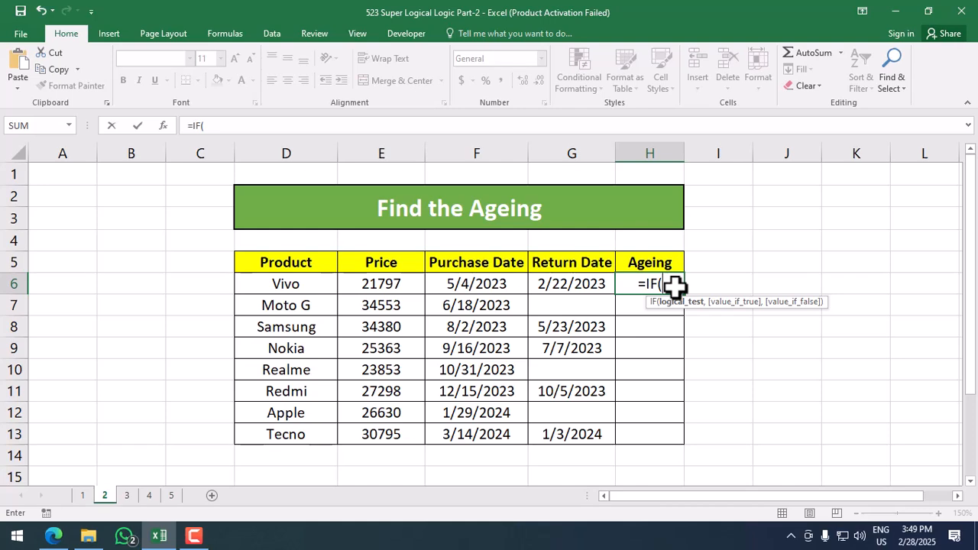
pyautogui.press('Left')
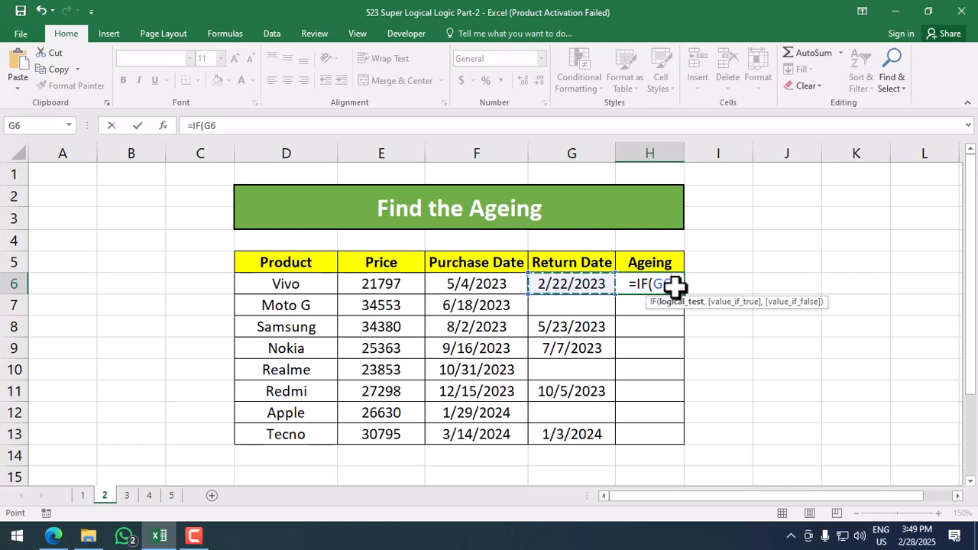
pyautogui.write('<>')
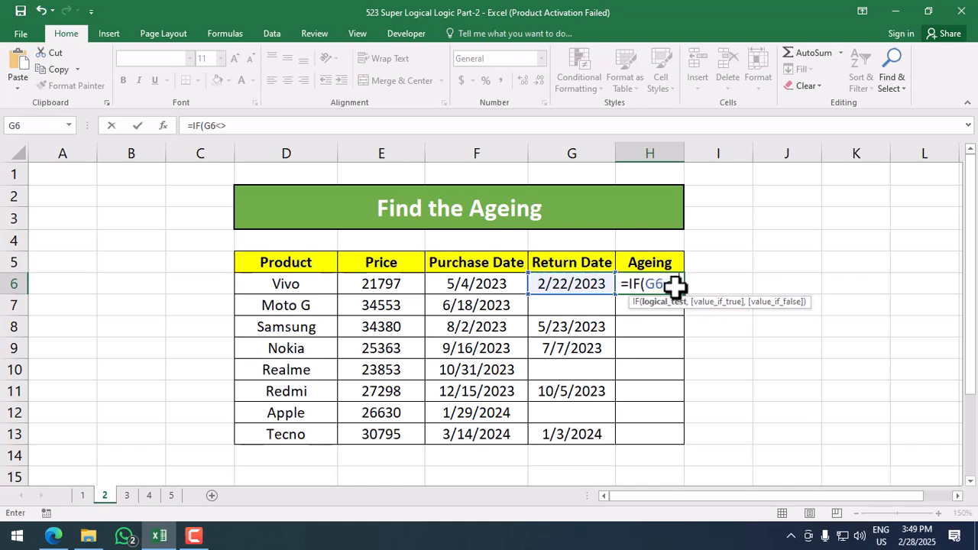
pyautogui.write('""')
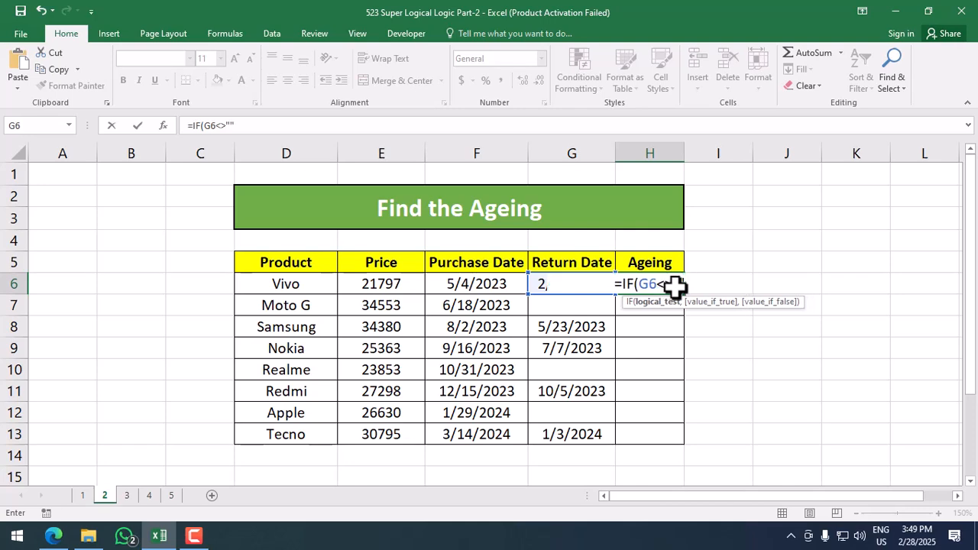
pyautogui.write(',')
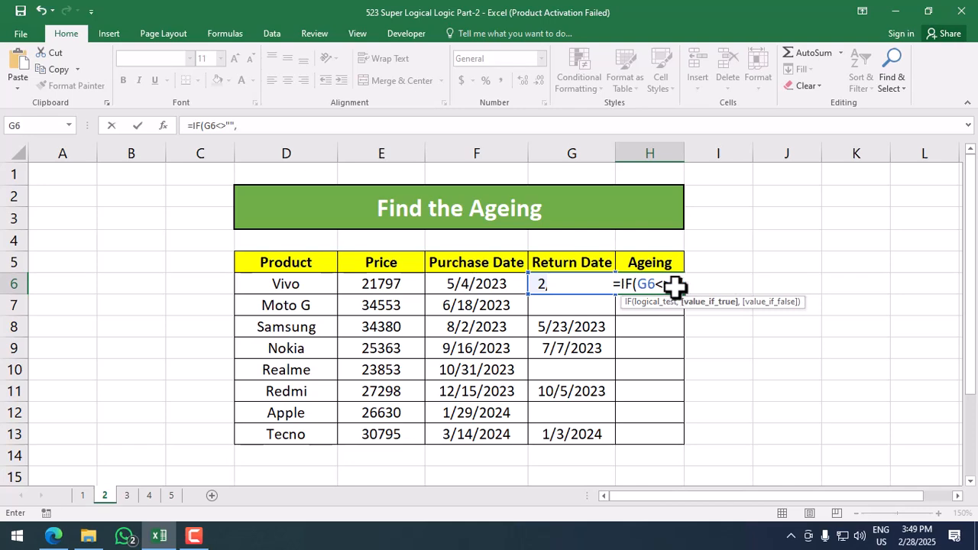
pyautogui.write('tod')
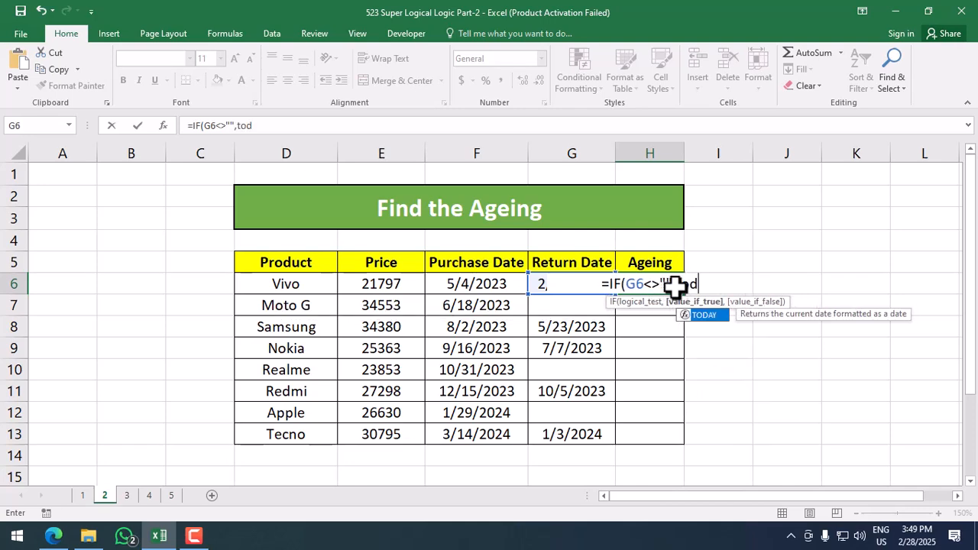
pyautogui.write('ay')
pyautogui.press('Tab')
pyautogui.write(')')
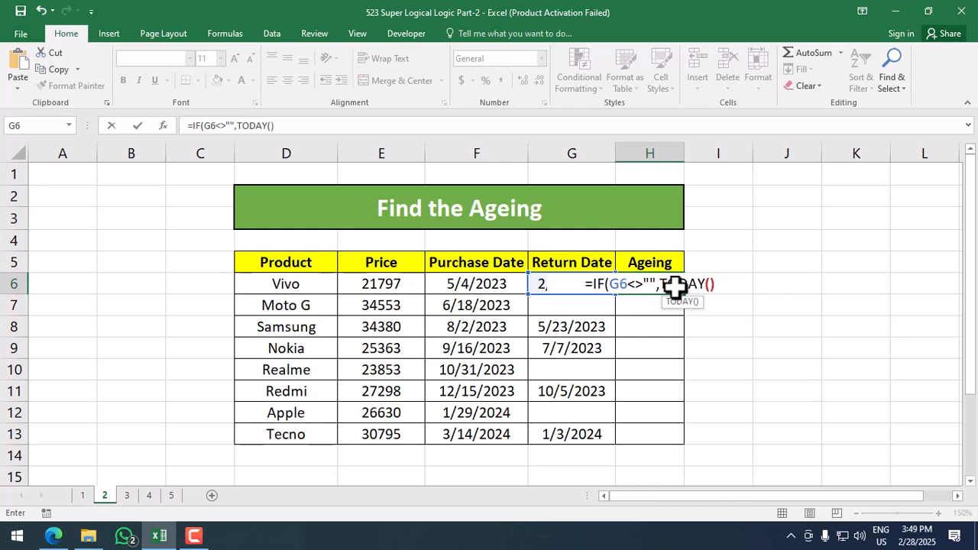
pyautogui.write('-')
pyautogui.press('Left')
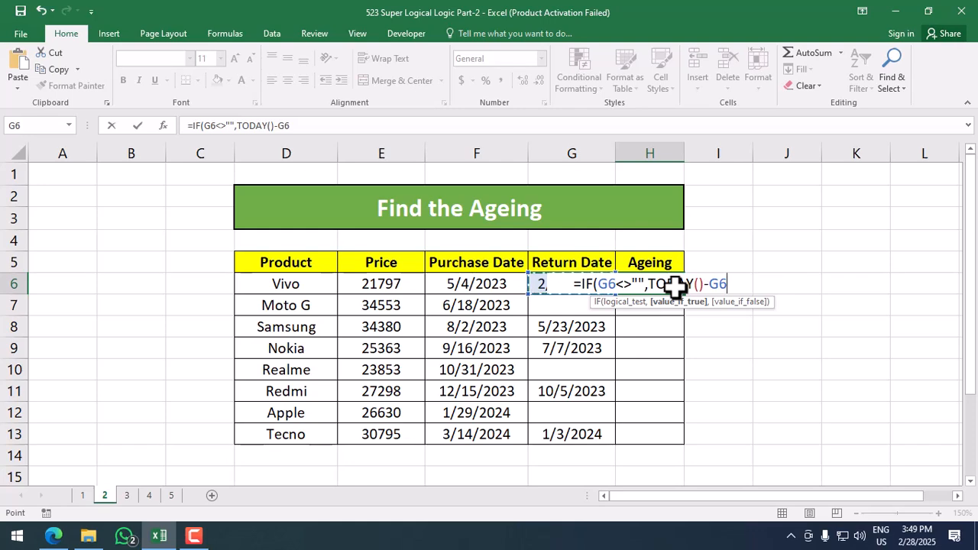
pyautogui.write(',')
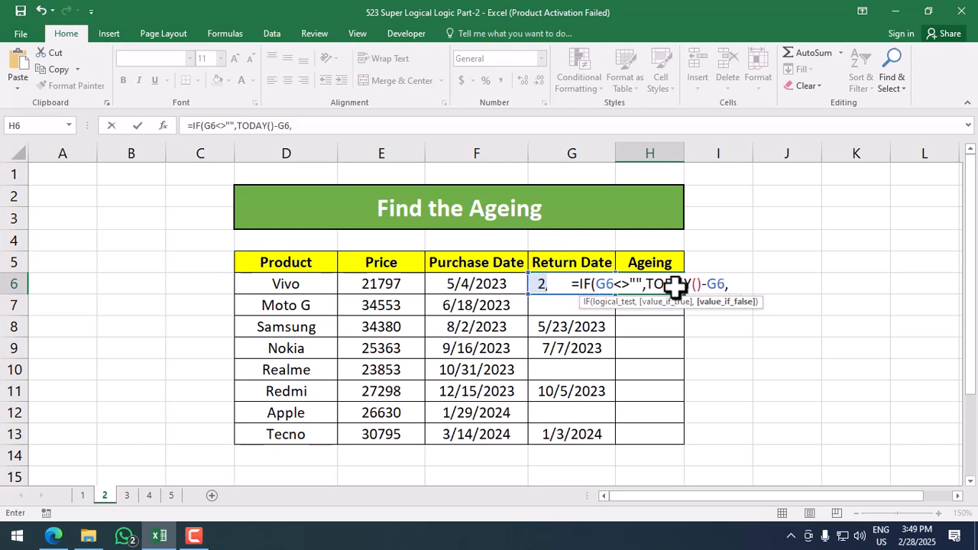
pyautogui.write('toda')
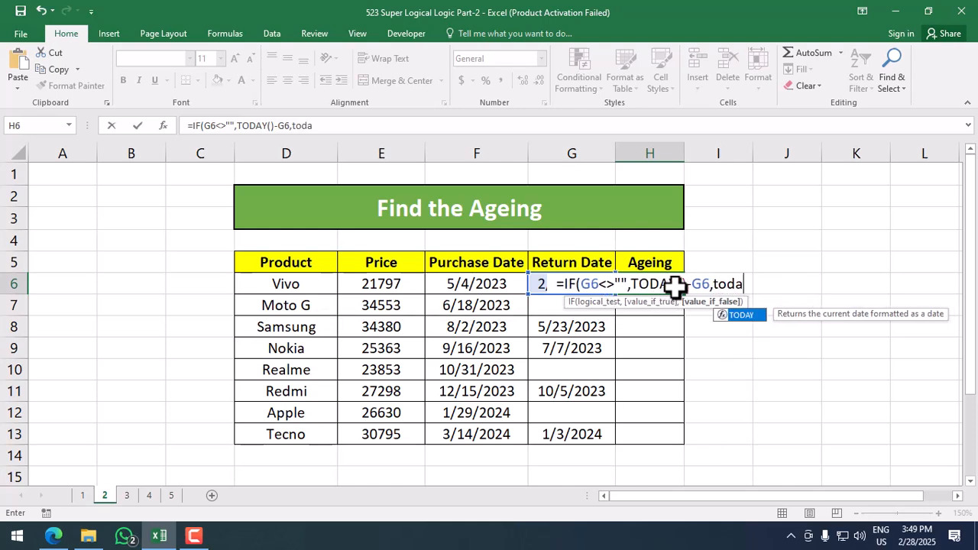
pyautogui.press('Tab')
pyautogui.write(')')
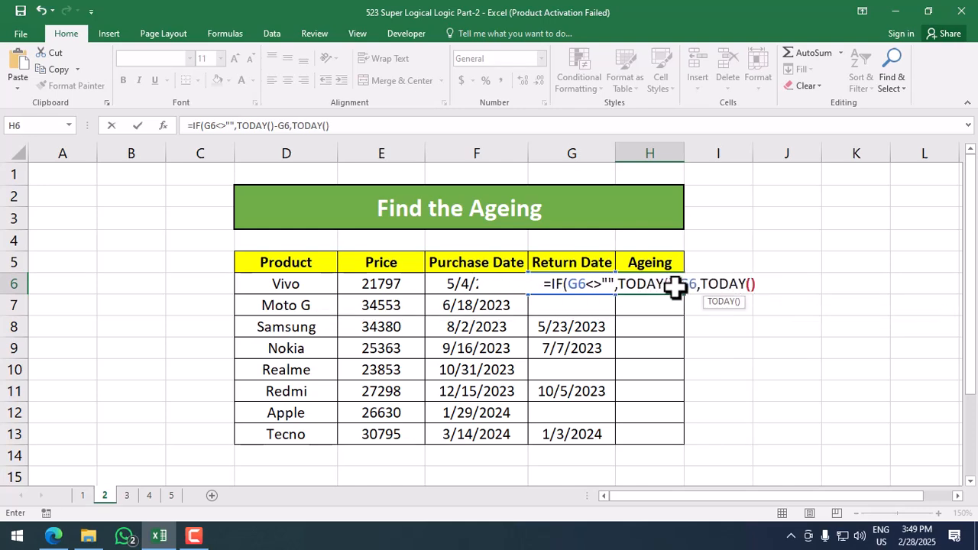
pyautogui.write('-')
pyautogui.press('Left')
pyautogui.press('Left')
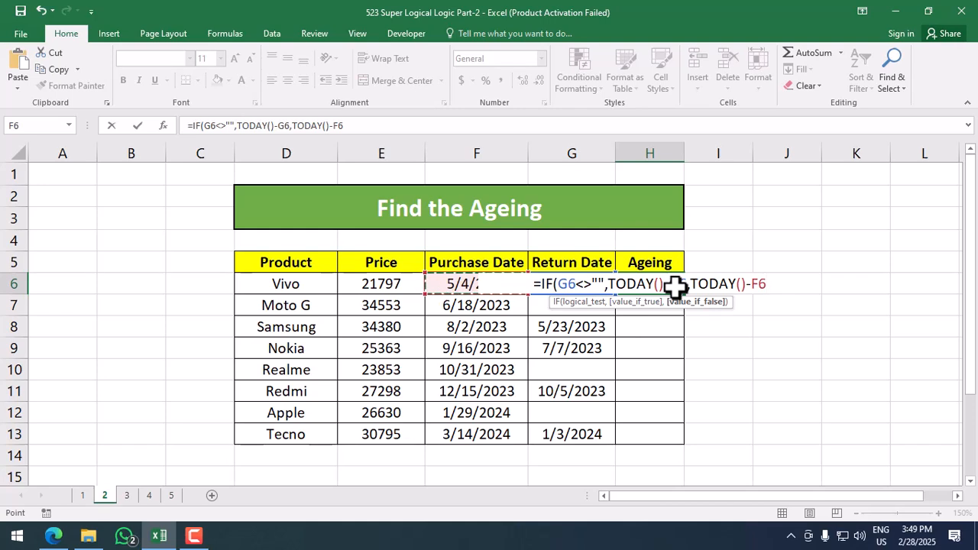
pyautogui.write(')')
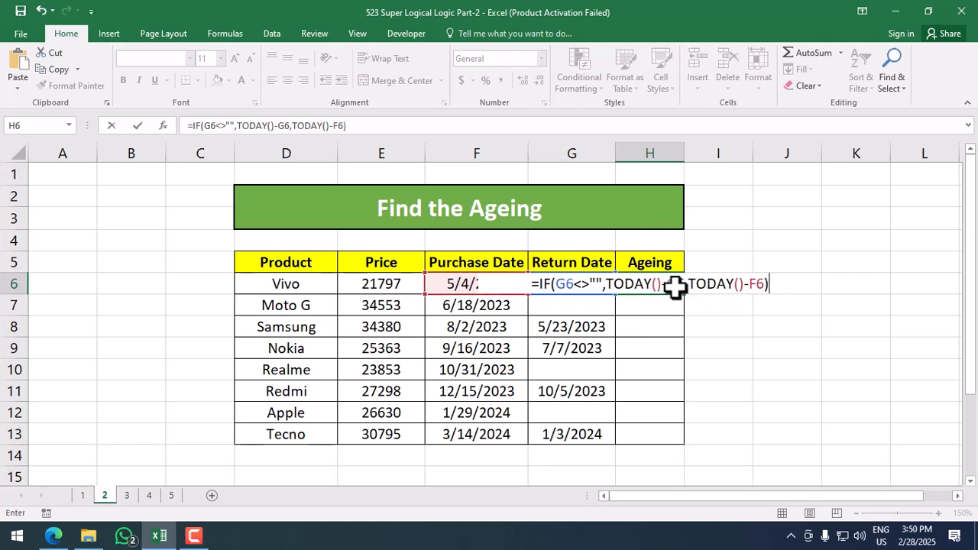
pyautogui.press('Return')
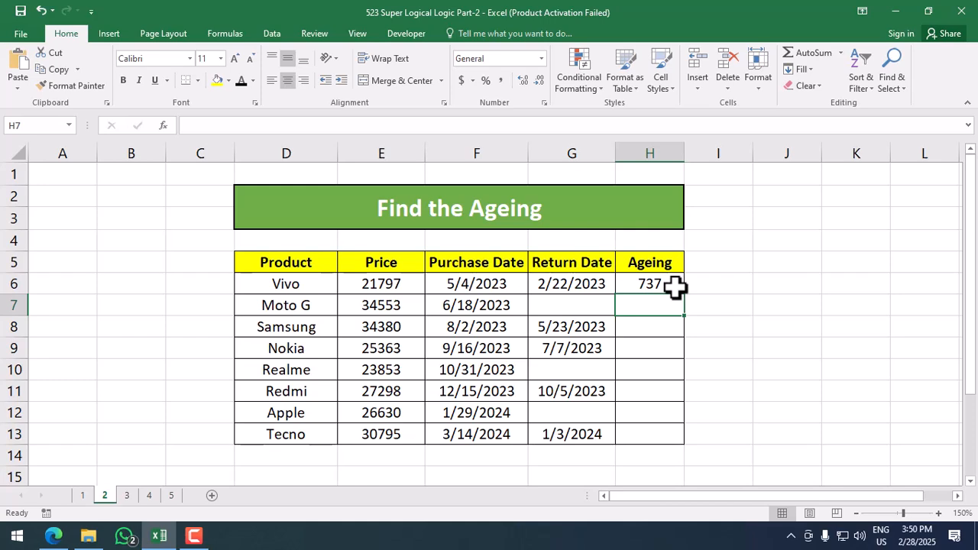
# Step: Copy H6's ageing formula down to H13 for every product through Tecno
pyautogui.click(674, 285)
pyautogui.doubleClick(685, 294)
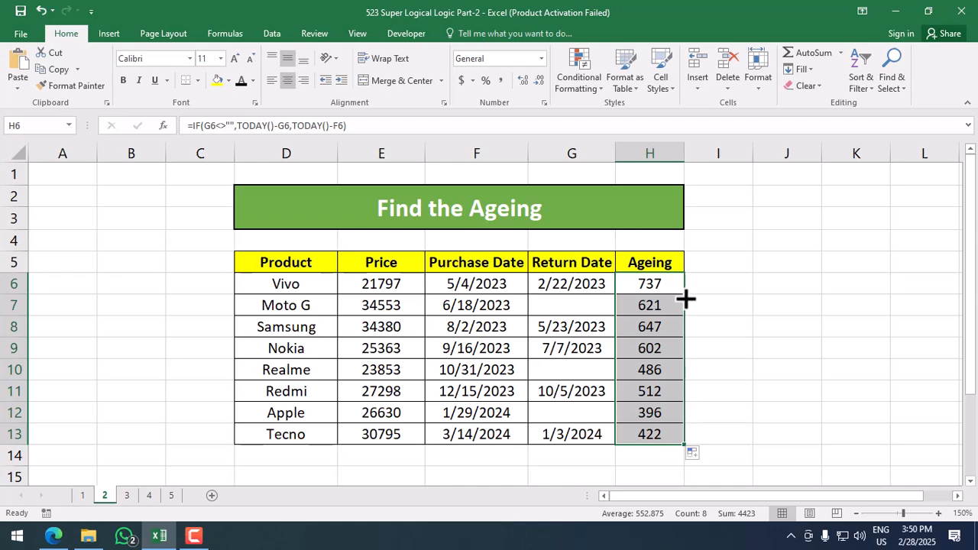
pyautogui.click(221, 452)
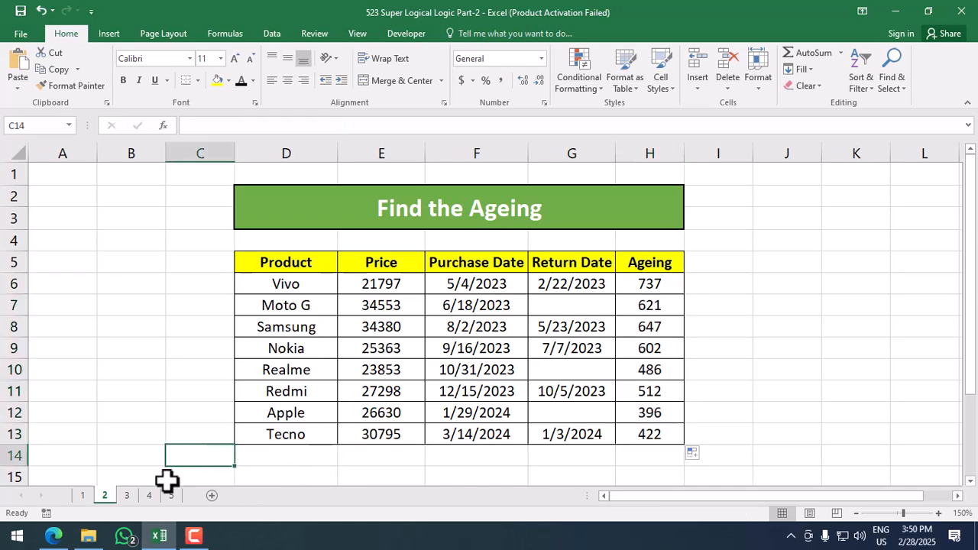
pyautogui.click(127, 495)
pyautogui.click(379, 365)
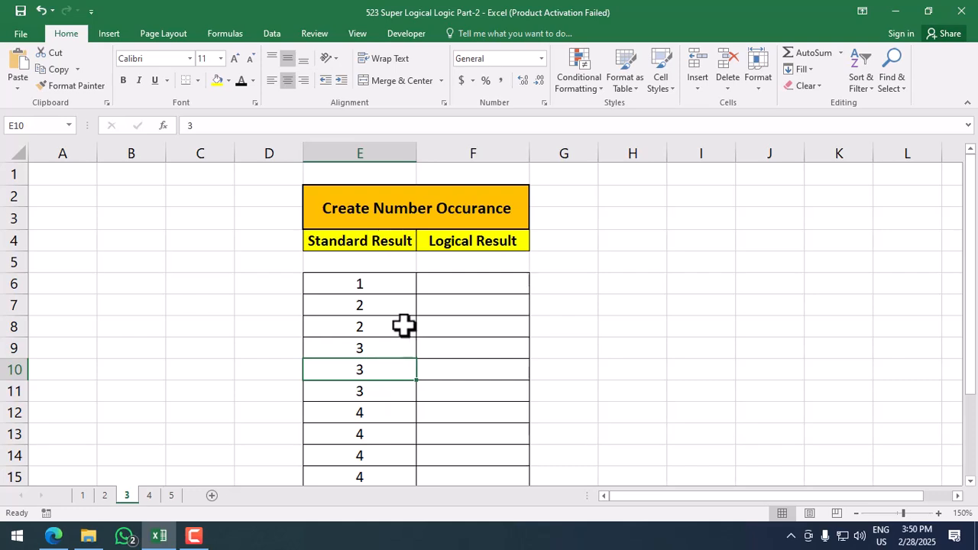
pyautogui.click(385, 289)
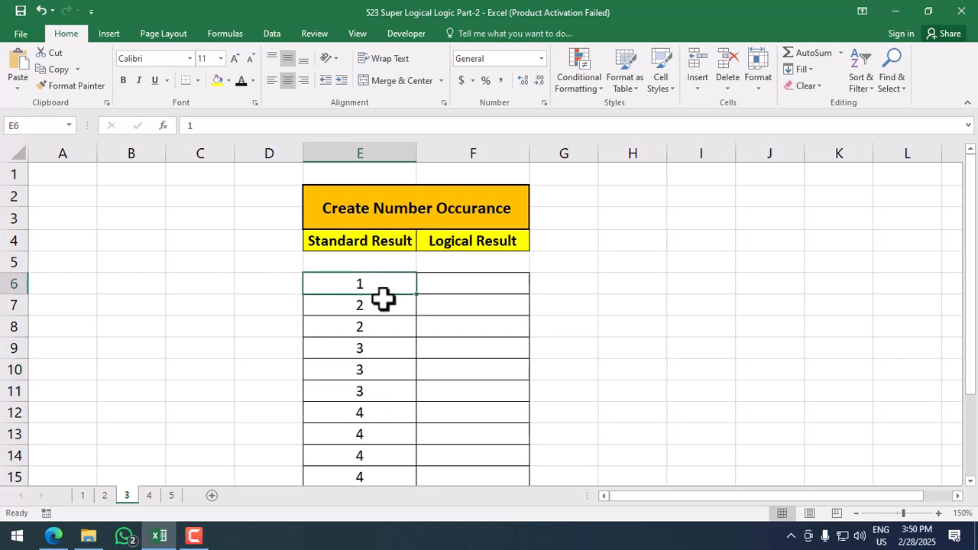
pyautogui.click(382, 311)
pyautogui.click(380, 351)
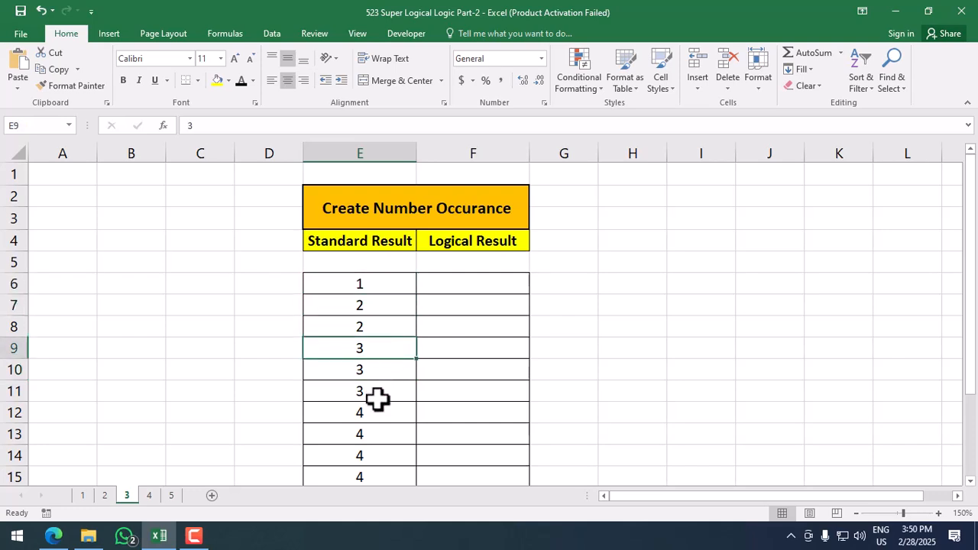
pyautogui.click(378, 430)
pyautogui.scroll(-3, 378, 413)
pyautogui.click(380, 374)
pyautogui.scroll(3, 381, 374)
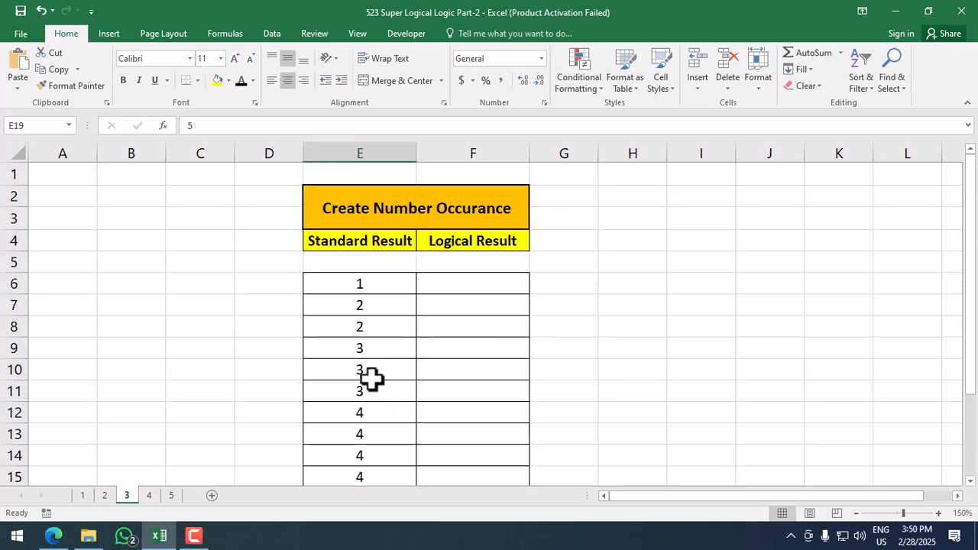
pyautogui.click(395, 285)
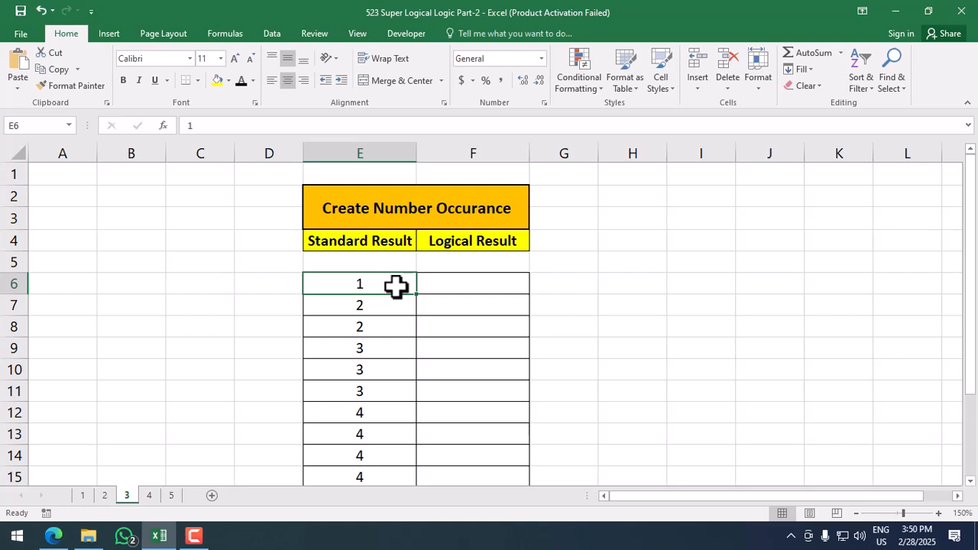
pyautogui.click(377, 308)
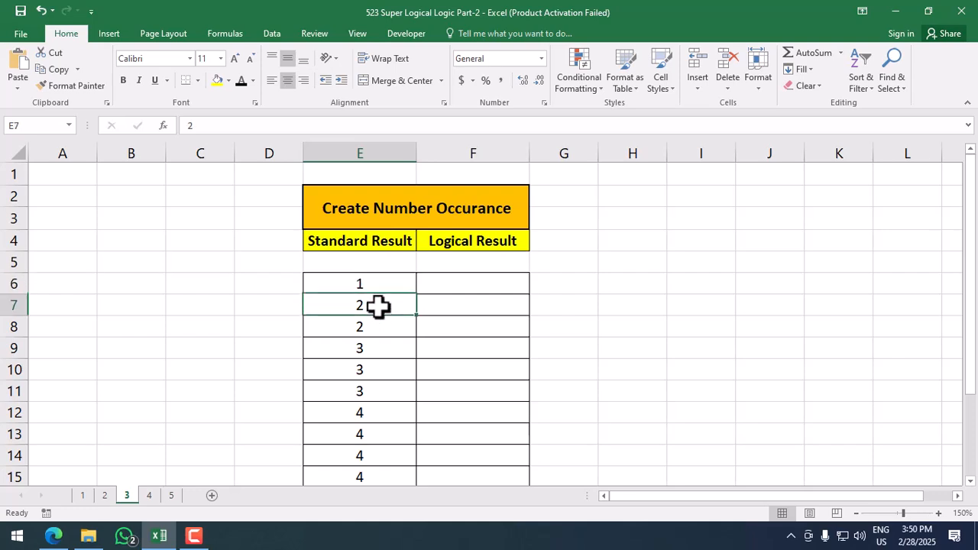
pyautogui.click(375, 328)
pyautogui.click(377, 350)
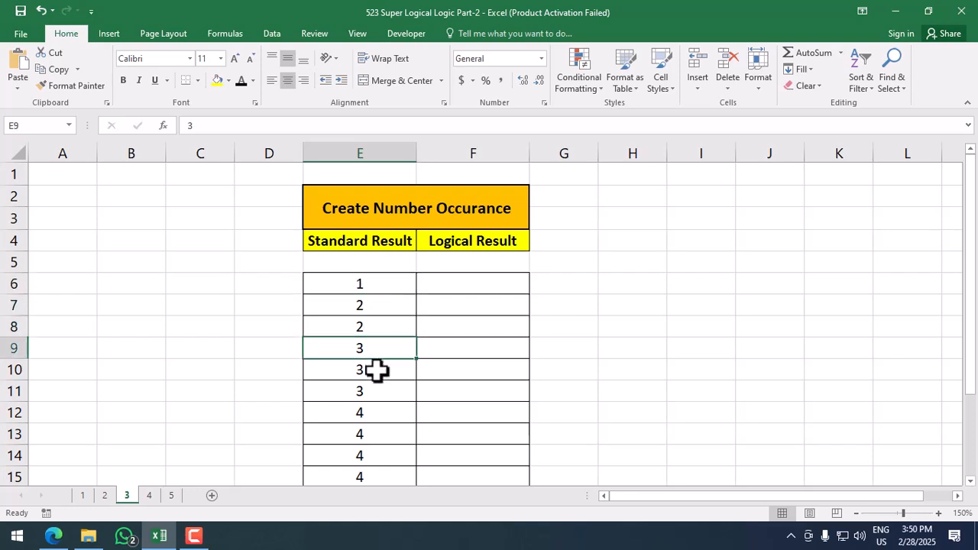
pyautogui.click(377, 372)
pyautogui.click(377, 390)
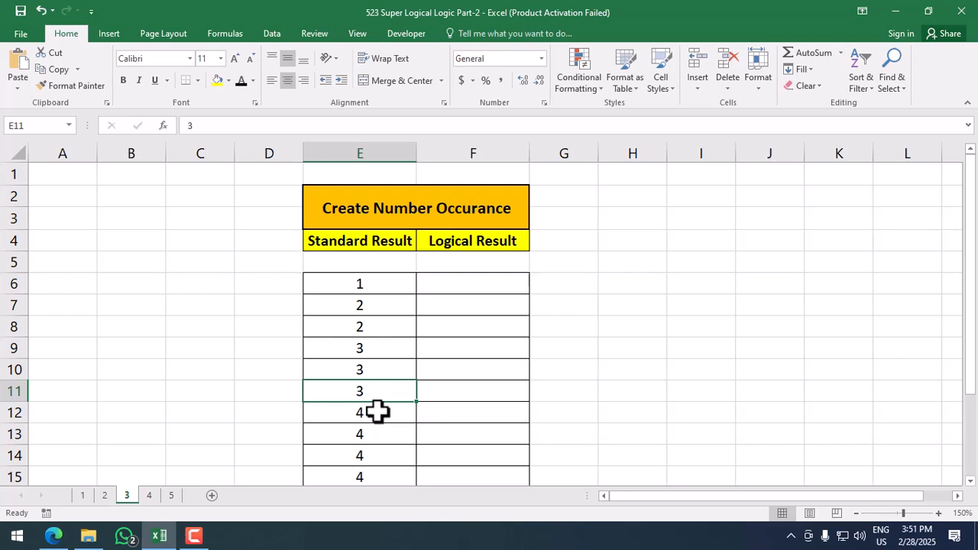
pyautogui.click(489, 286)
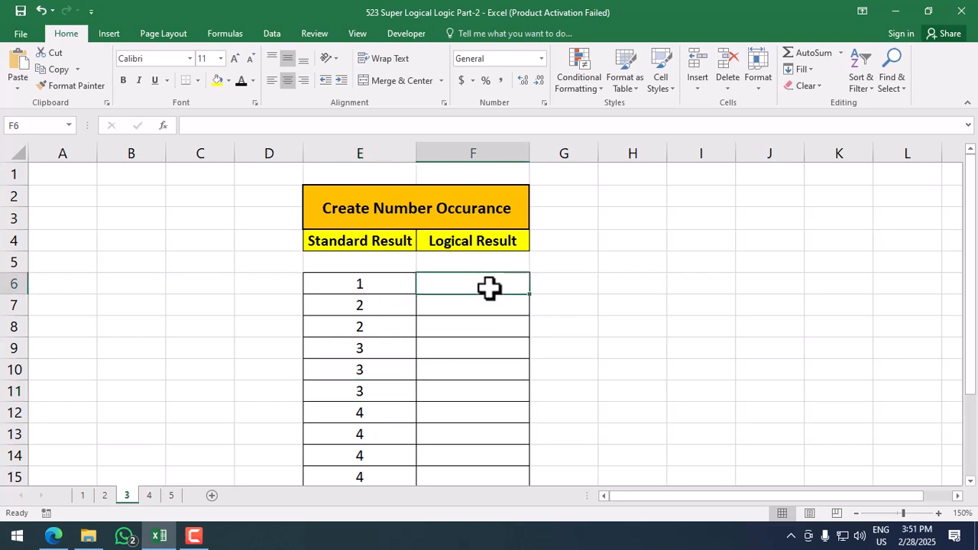
# Step: In F6, begin =IF(COUNTIF(F5:F5,F5) as the condition's count
pyautogui.write('=if')
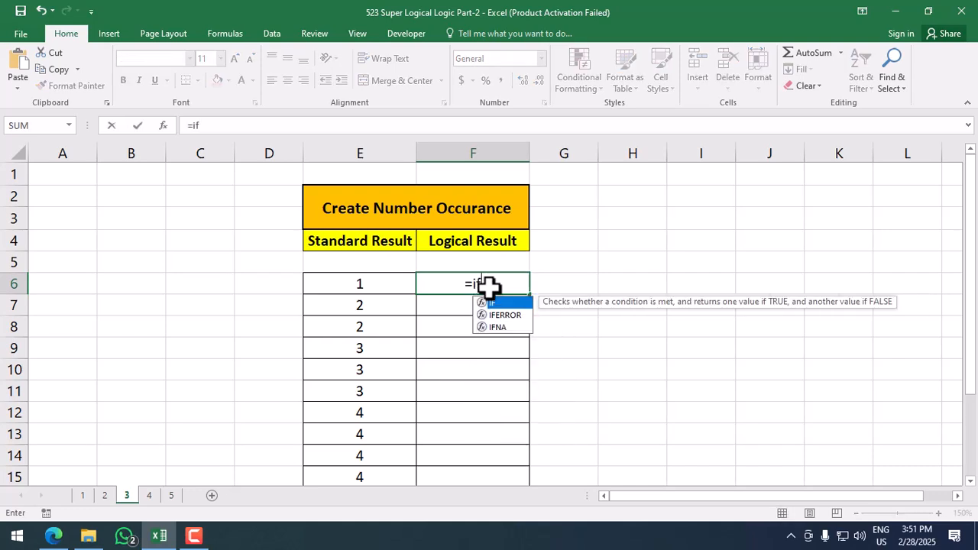
pyautogui.press('Tab')
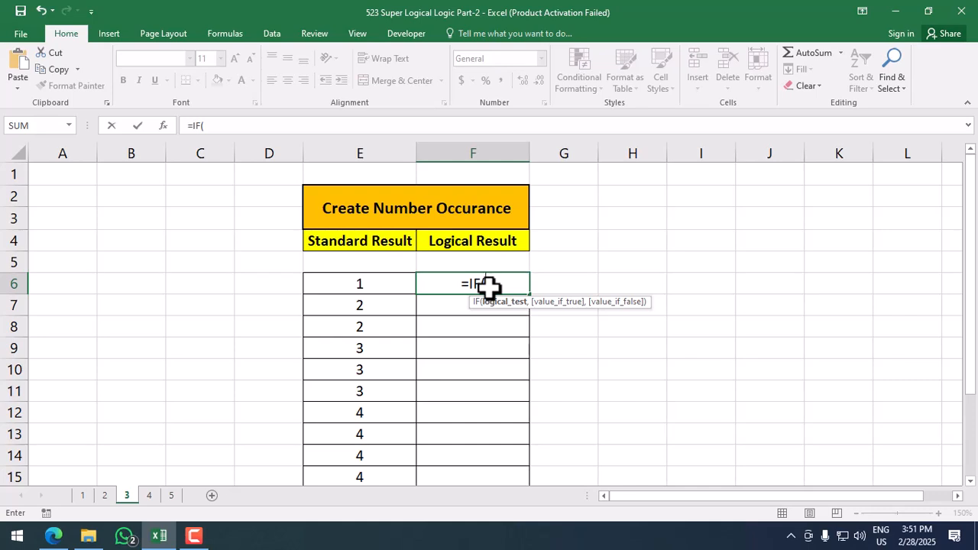
pyautogui.write('countif')
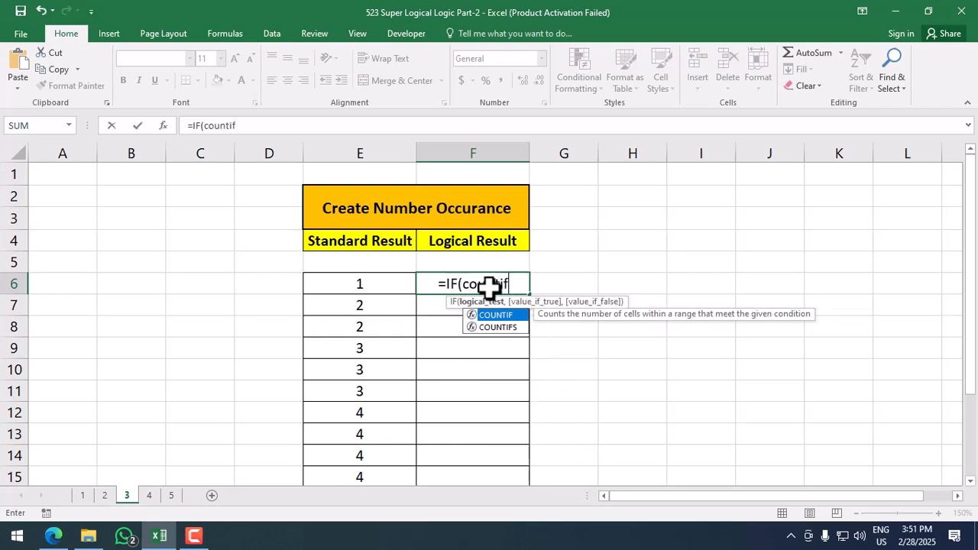
pyautogui.press('Tab')
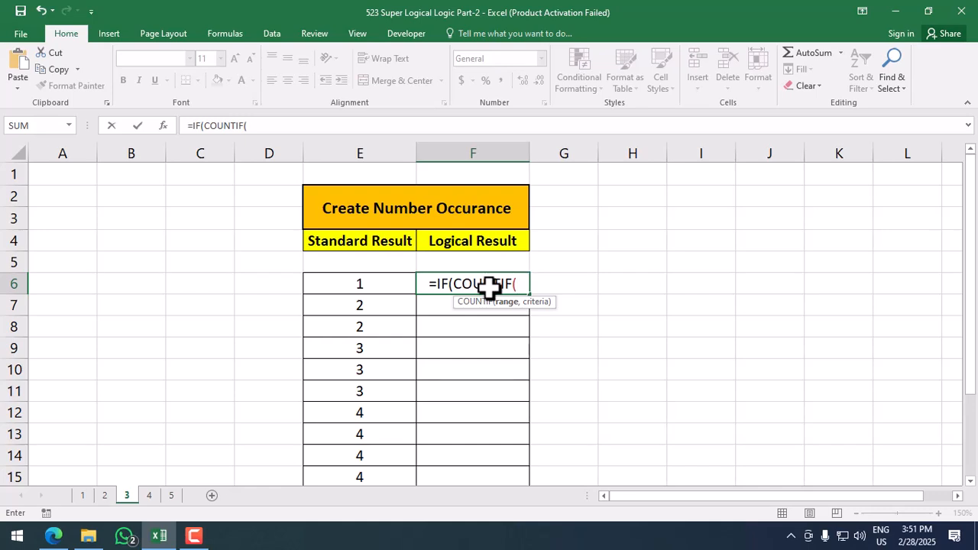
pyautogui.press('Up')
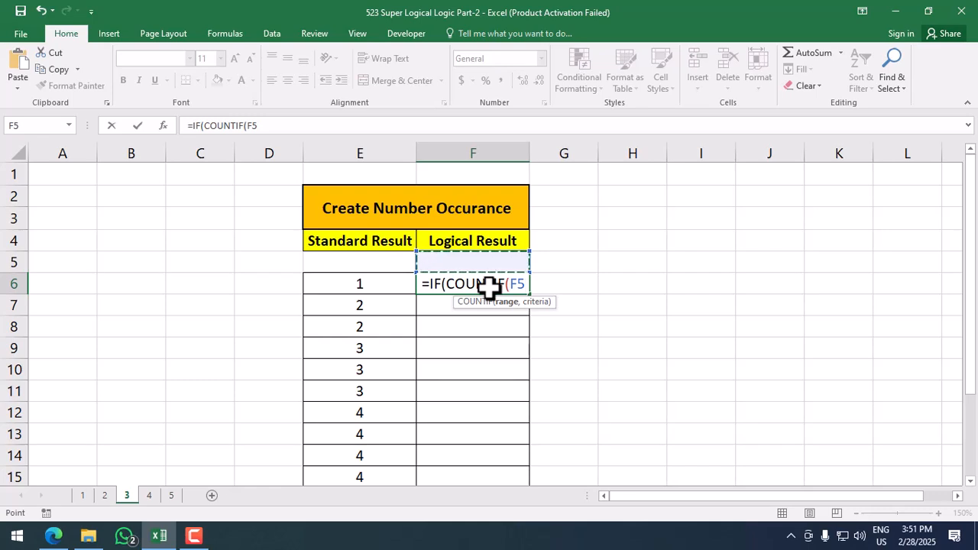
pyautogui.press('F8')
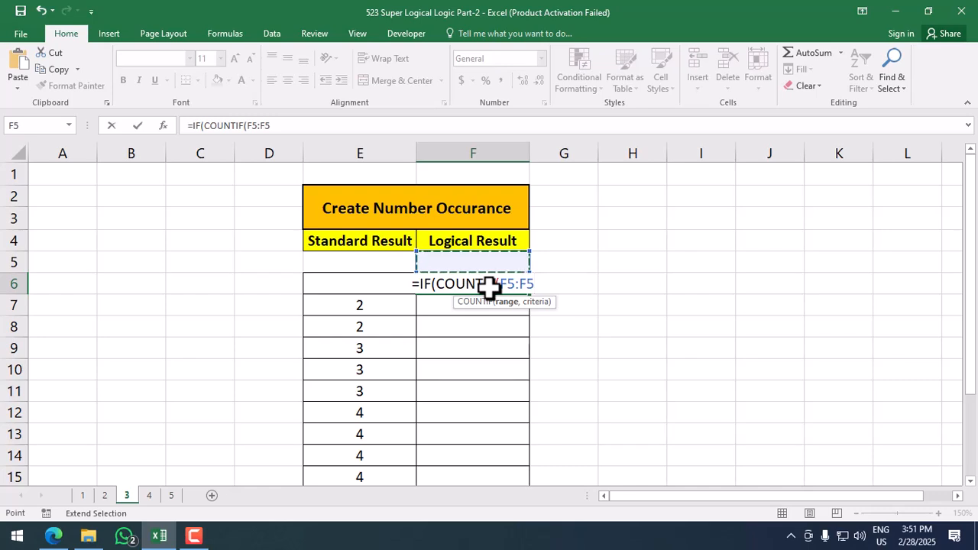
pyautogui.write(',')
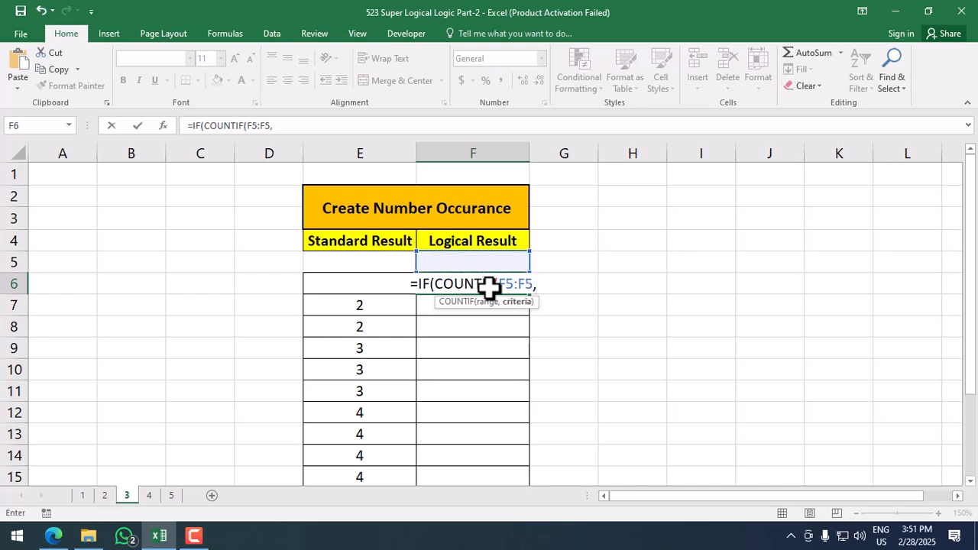
pyautogui.press('Up')
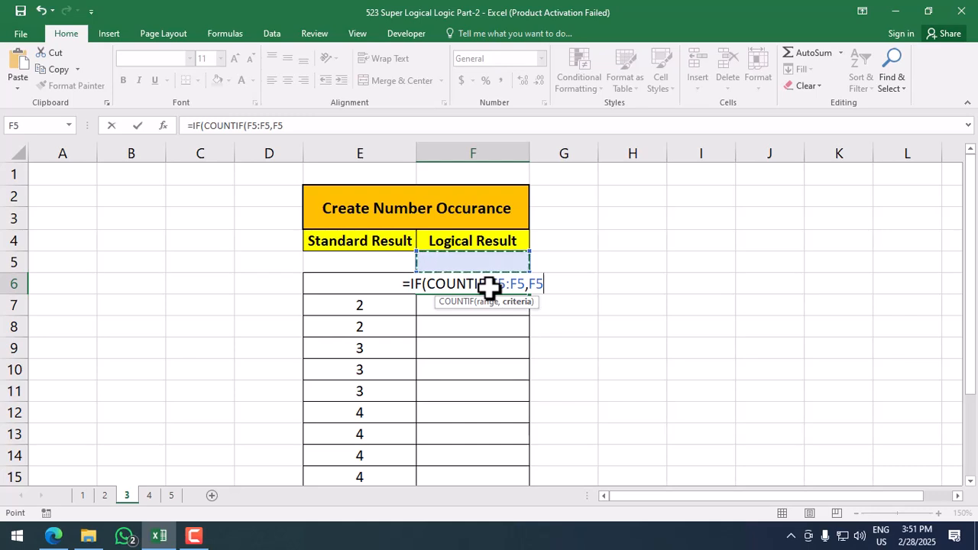
# Step: Compare against MAX(F5:F5,F5), returning F5 if lower, otherwise F5+1
pyautogui.write('<')
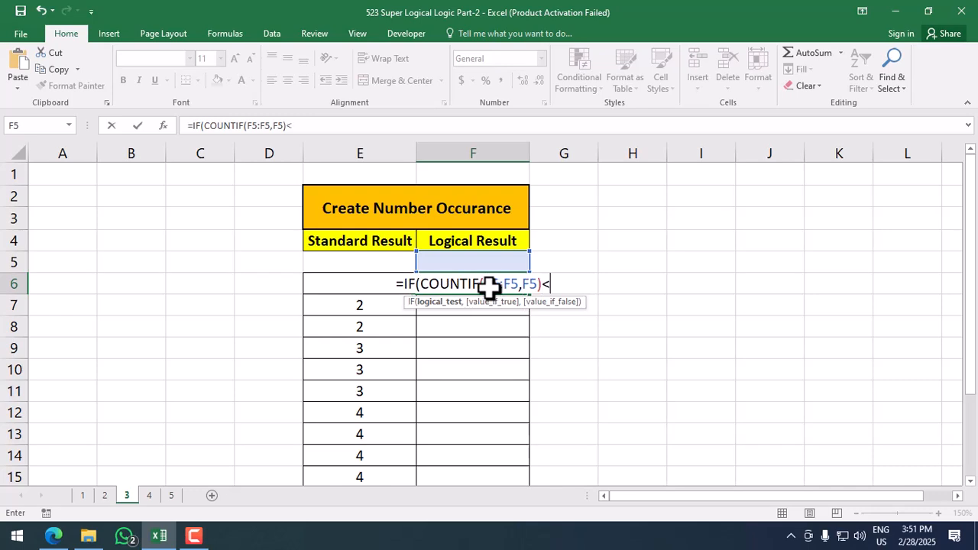
pyautogui.write('max')
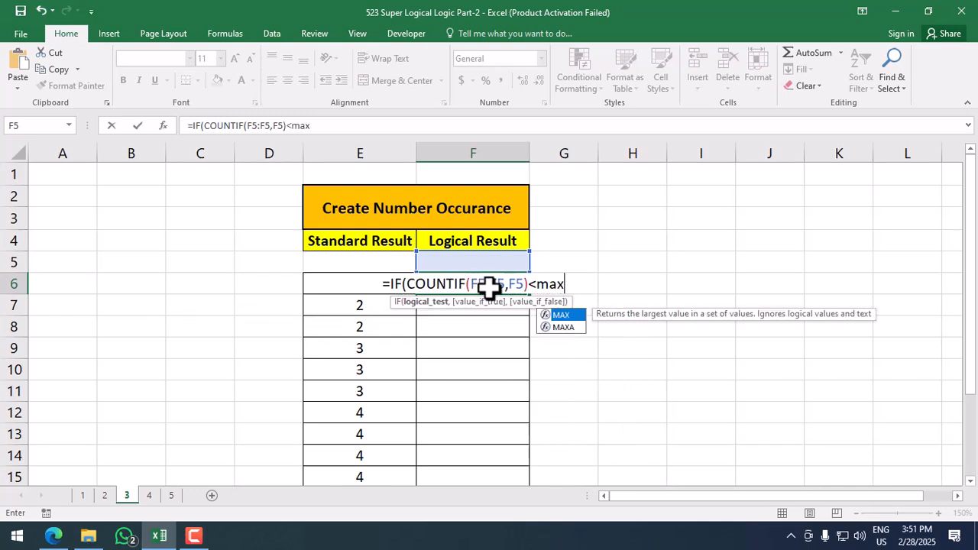
pyautogui.press('Tab')
pyautogui.press('Up')
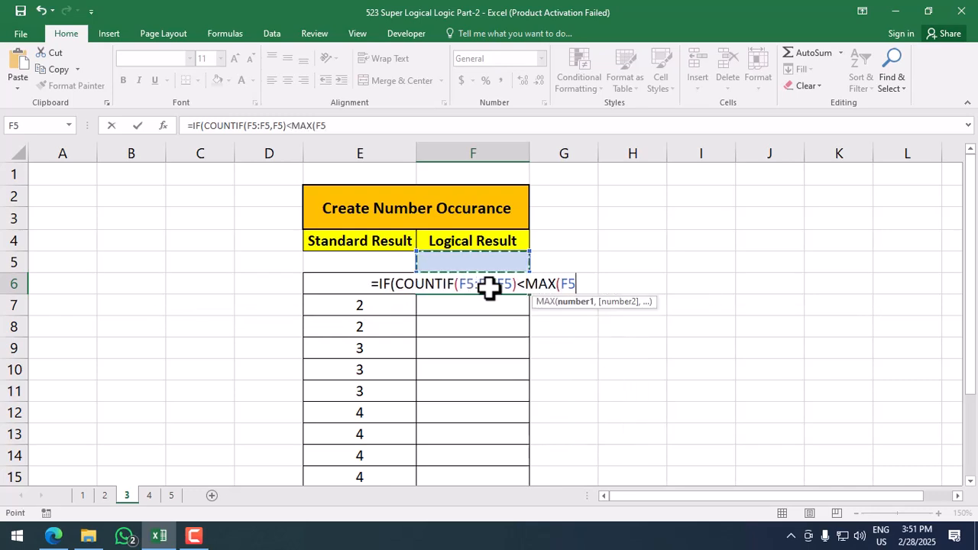
pyautogui.press('F8')
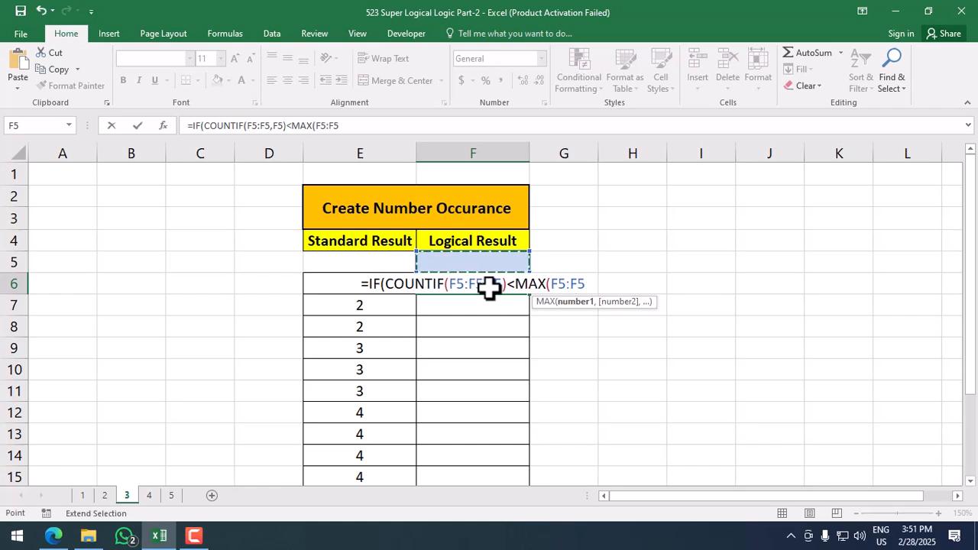
pyautogui.write(',')
pyautogui.press('Up')
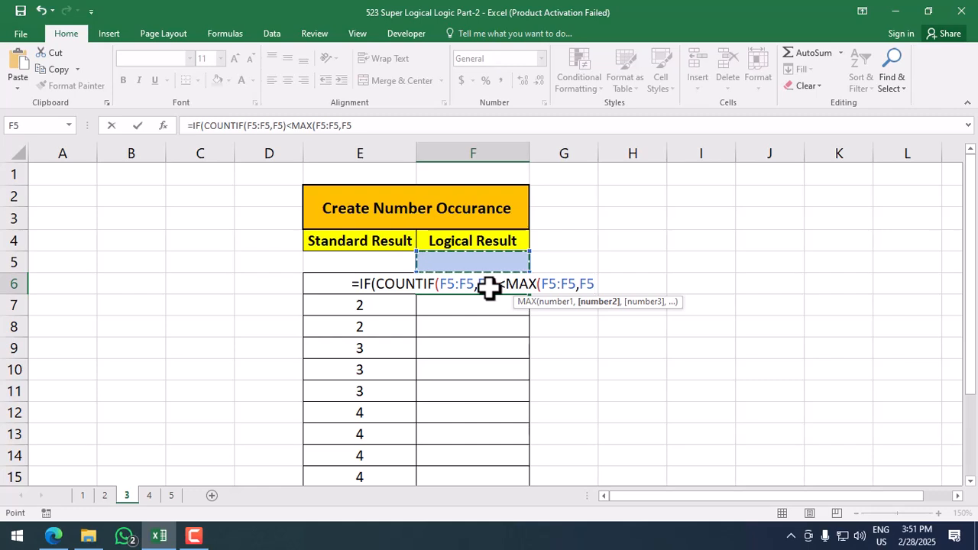
pyautogui.write(')')
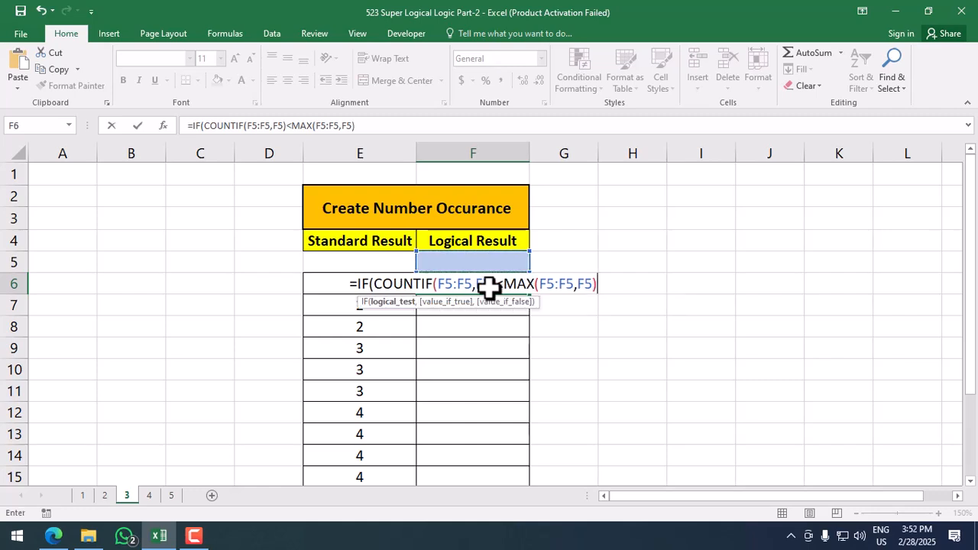
pyautogui.write(',')
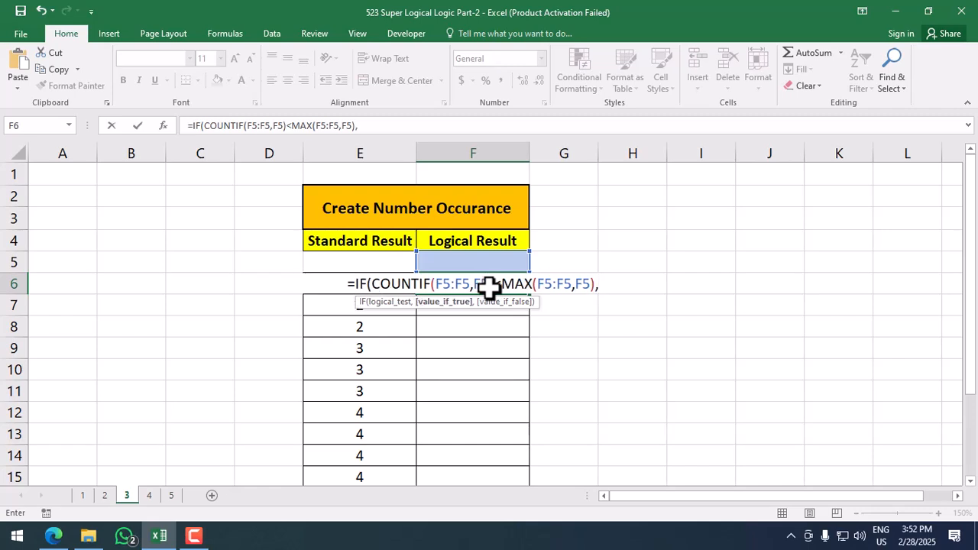
pyautogui.press('Up')
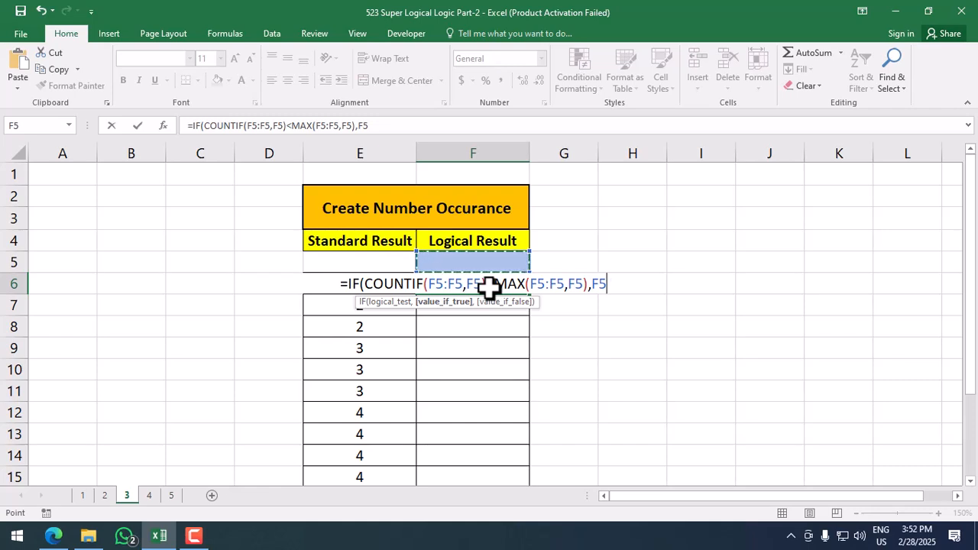
pyautogui.write(',')
pyautogui.press('Up')
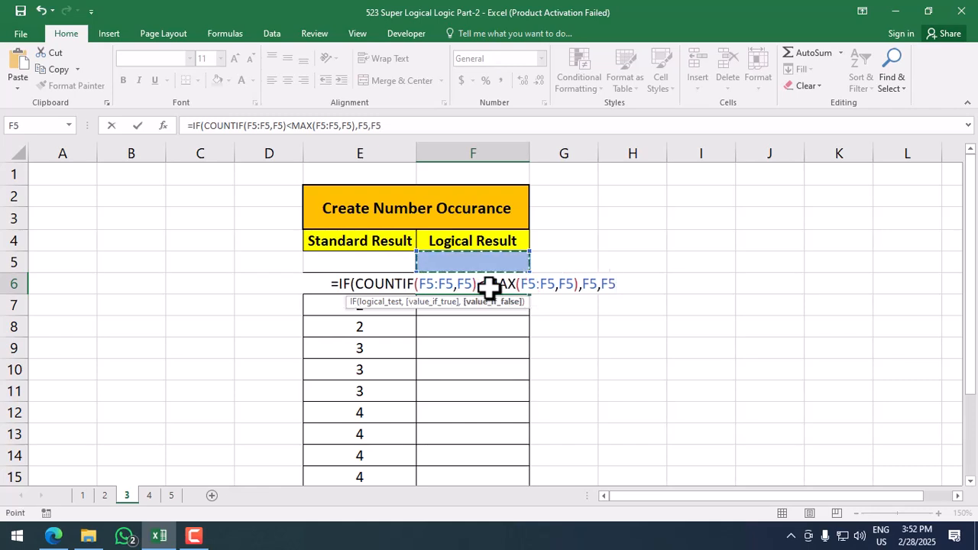
pyautogui.write('+1)')
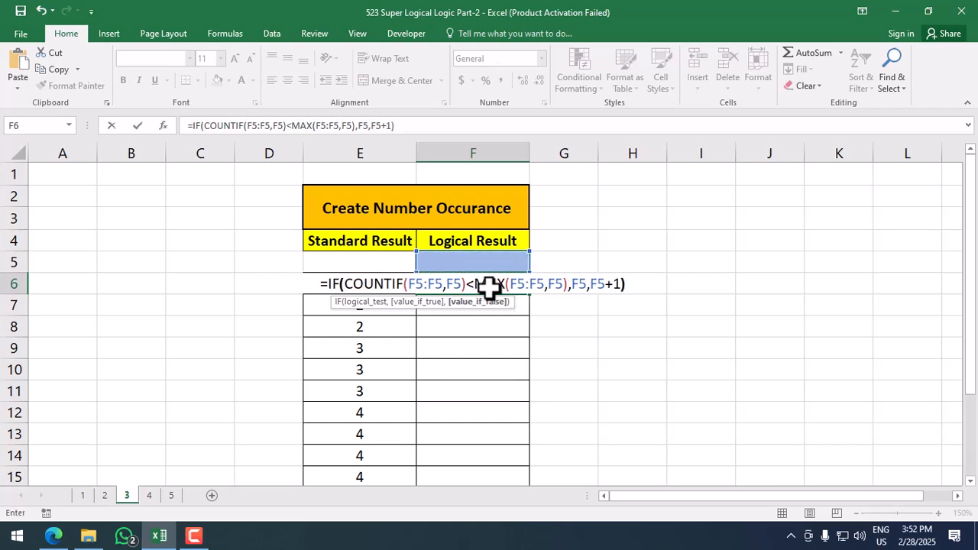
# Step: Lock both range starts as $F$5, commit, and fill F6's formula down to F15
pyautogui.click(416, 292)
pyautogui.press('F4')
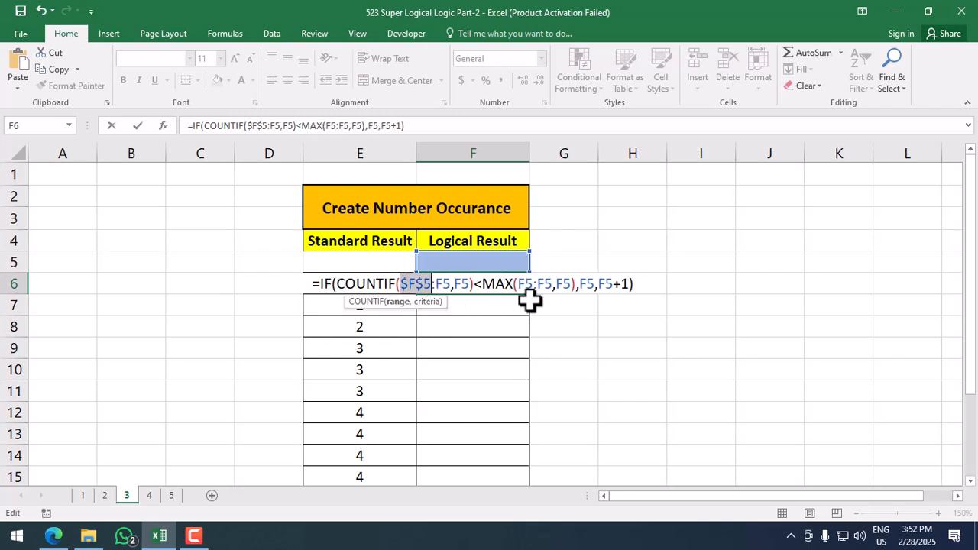
pyautogui.click(527, 284)
pyautogui.press('F4')
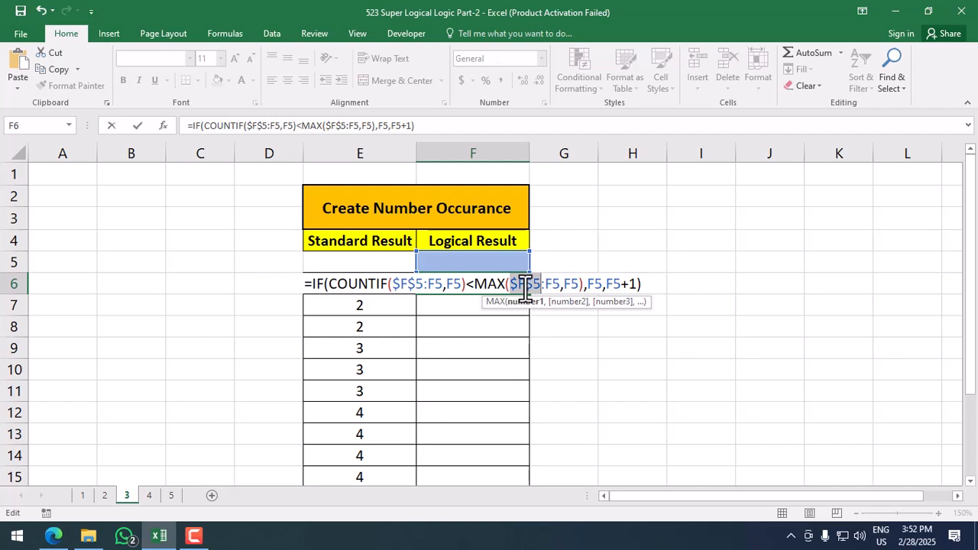
pyautogui.press('Return')
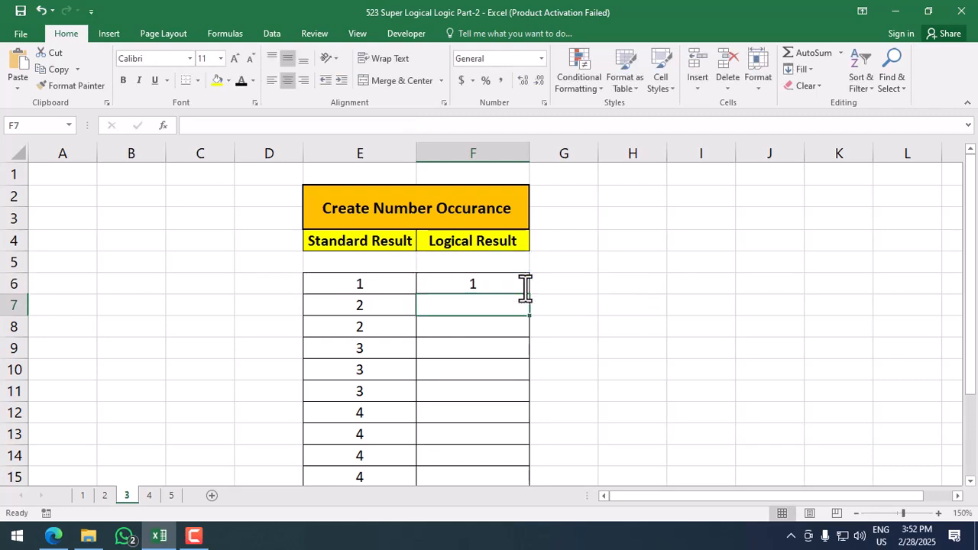
pyautogui.click(525, 287)
pyautogui.doubleClick(529, 295)
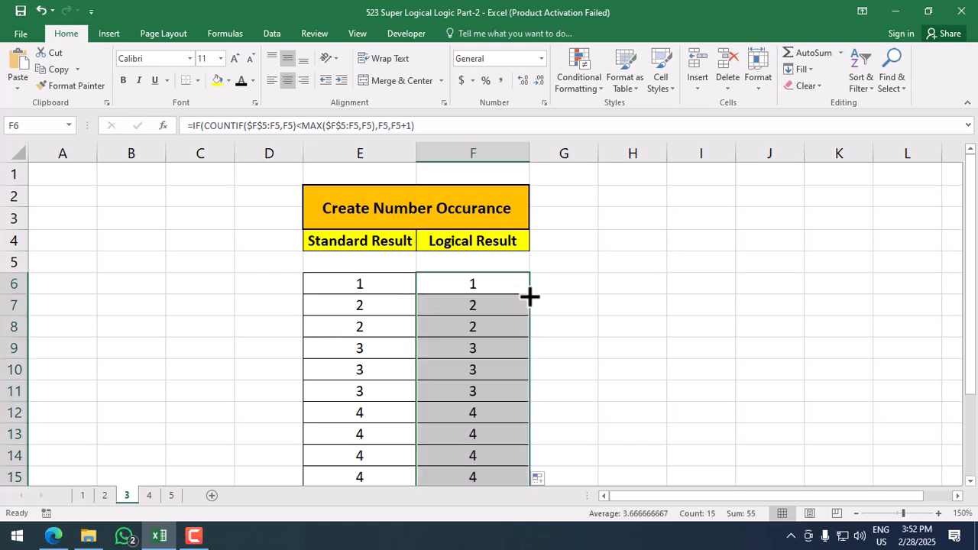
# Step: Select F6 and show the Formulas ribbon to reach Evaluate Formula
pyautogui.scroll(-2, 499, 320)
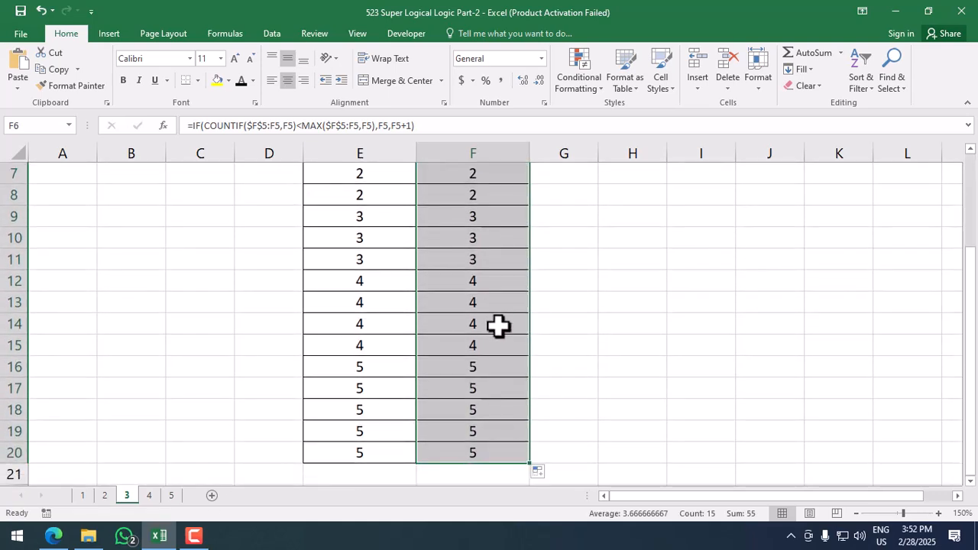
pyautogui.scroll(2, 498, 324)
pyautogui.click(504, 291)
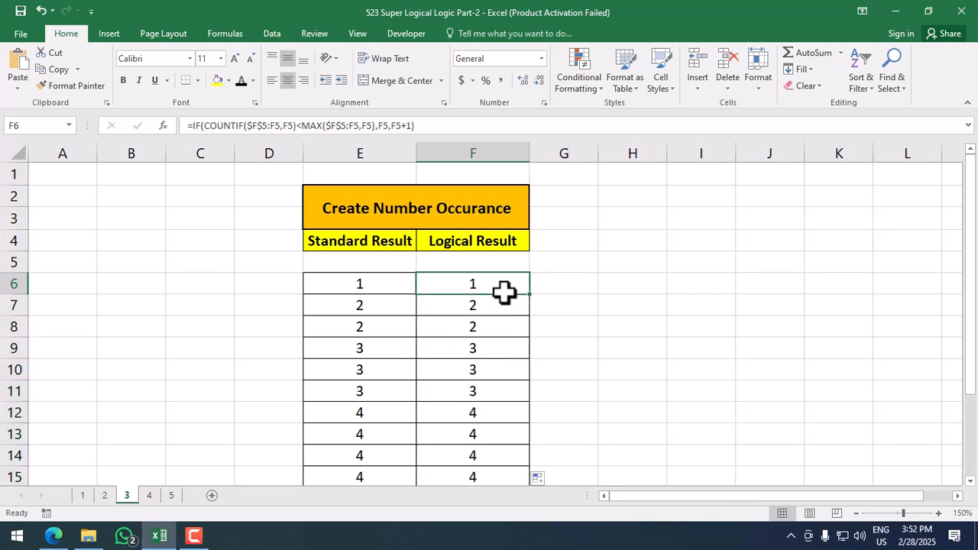
pyautogui.click(280, 32)
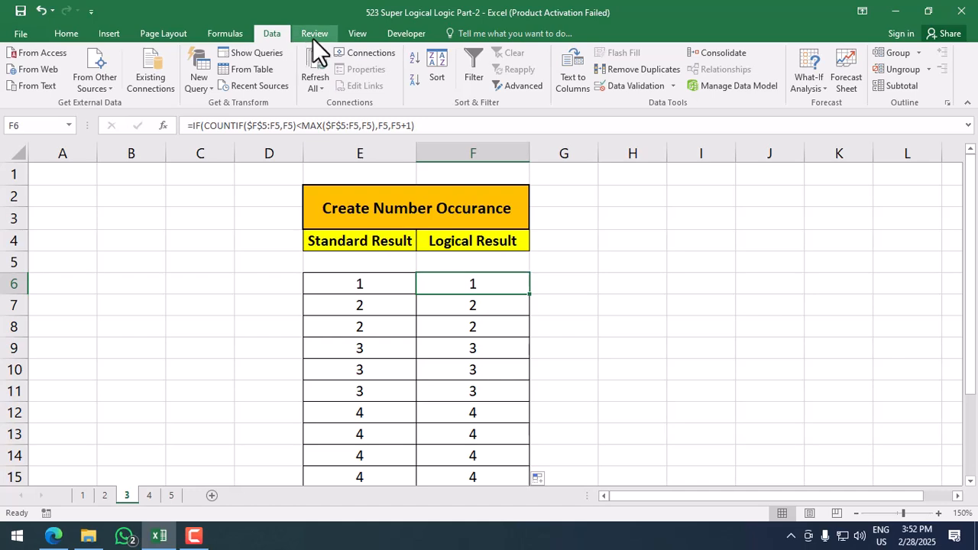
pyautogui.click(235, 34)
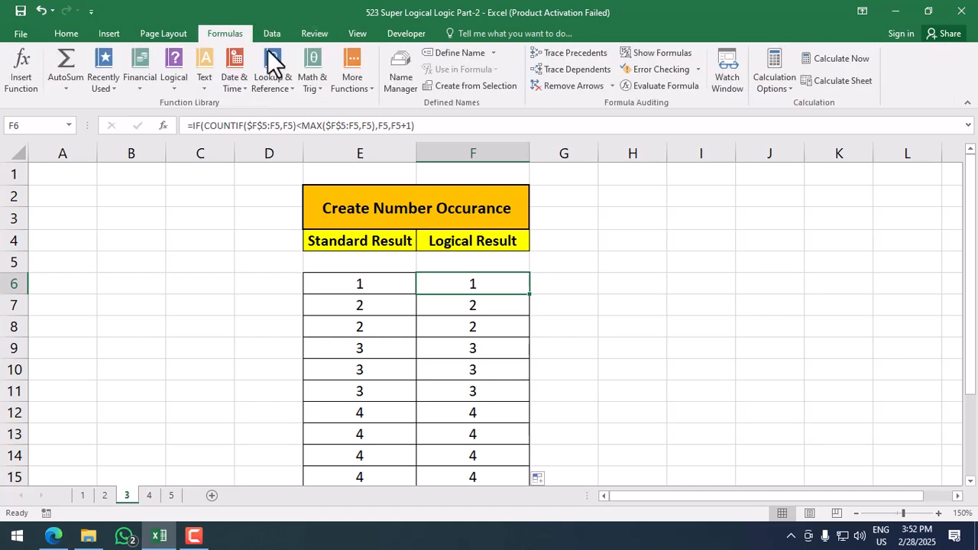
pyautogui.click(680, 87)
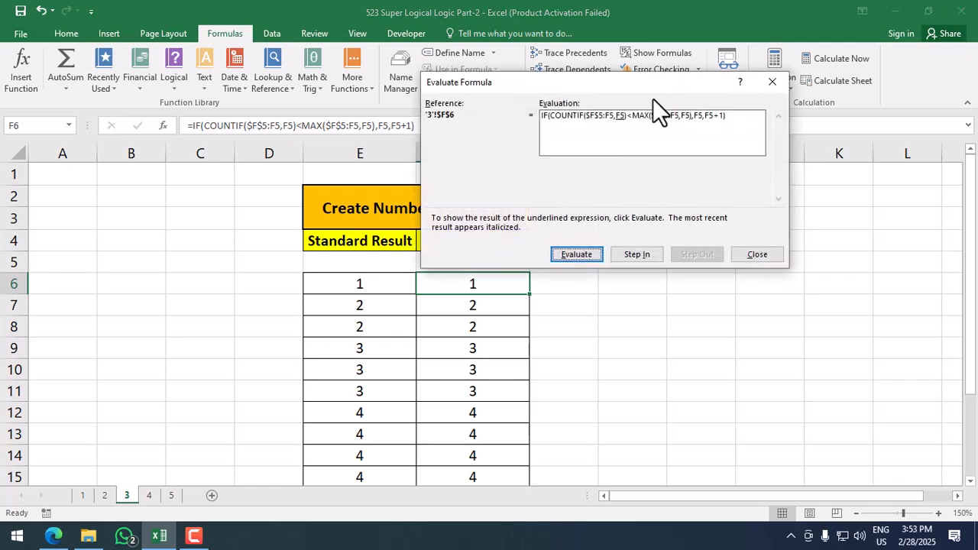
pyautogui.moveTo(633, 87); pyautogui.dragTo(767, 245)
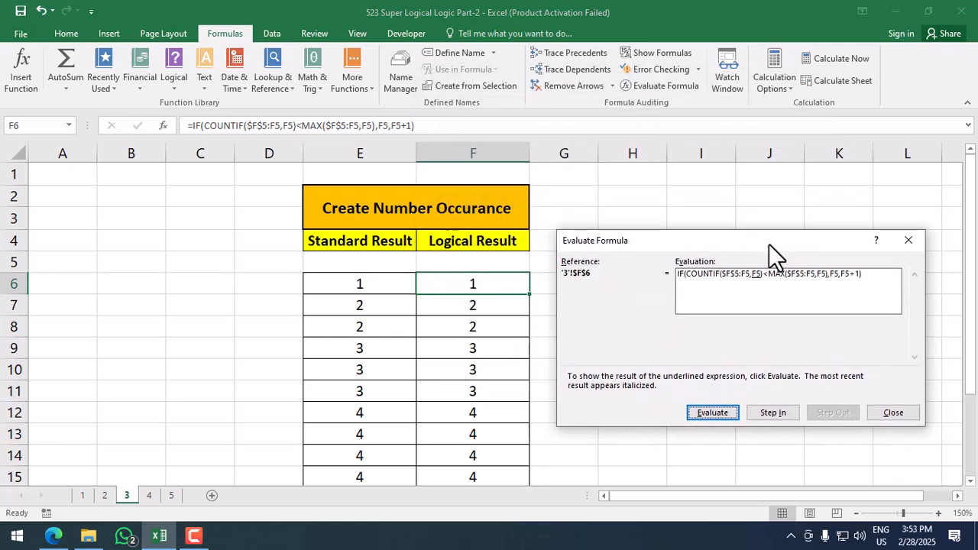
pyautogui.click(723, 412)
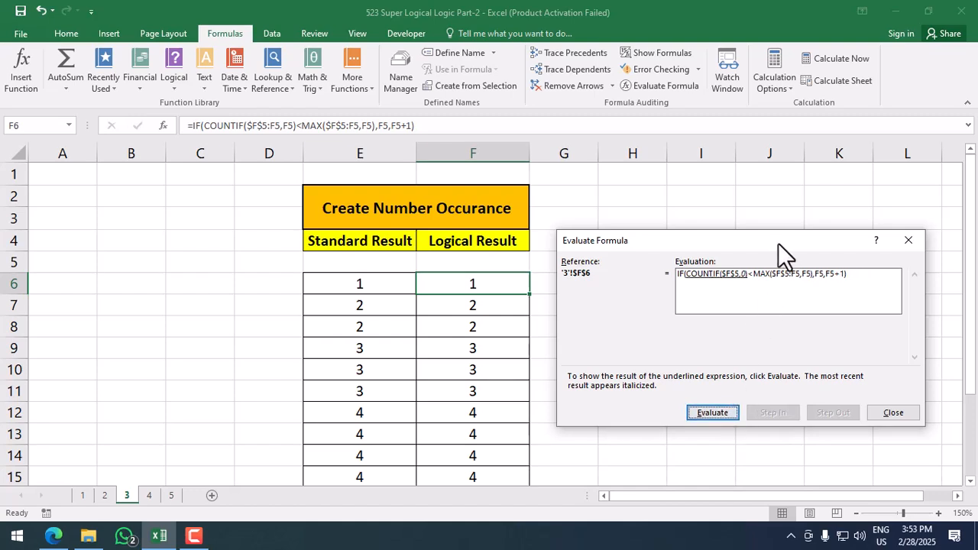
pyautogui.moveTo(778, 242); pyautogui.dragTo(784, 204)
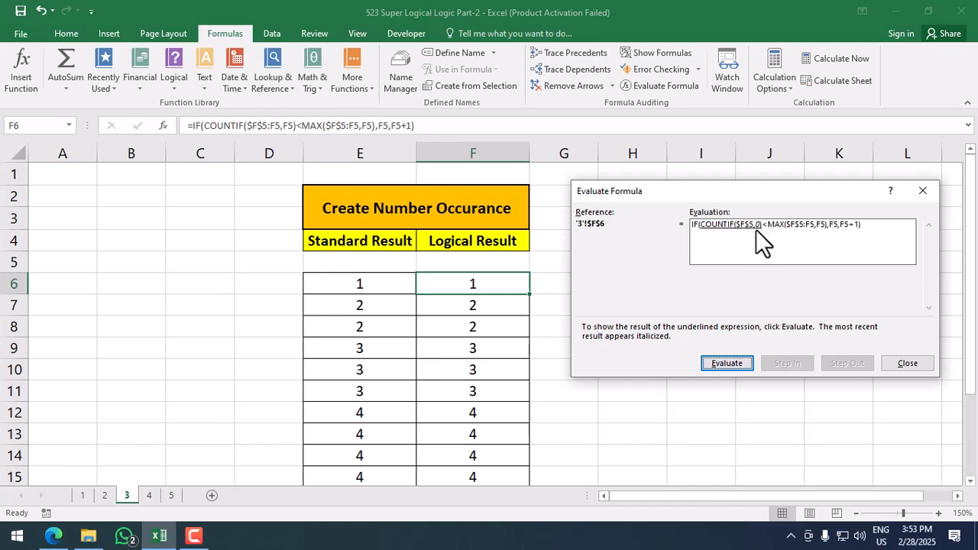
pyautogui.click(737, 361)
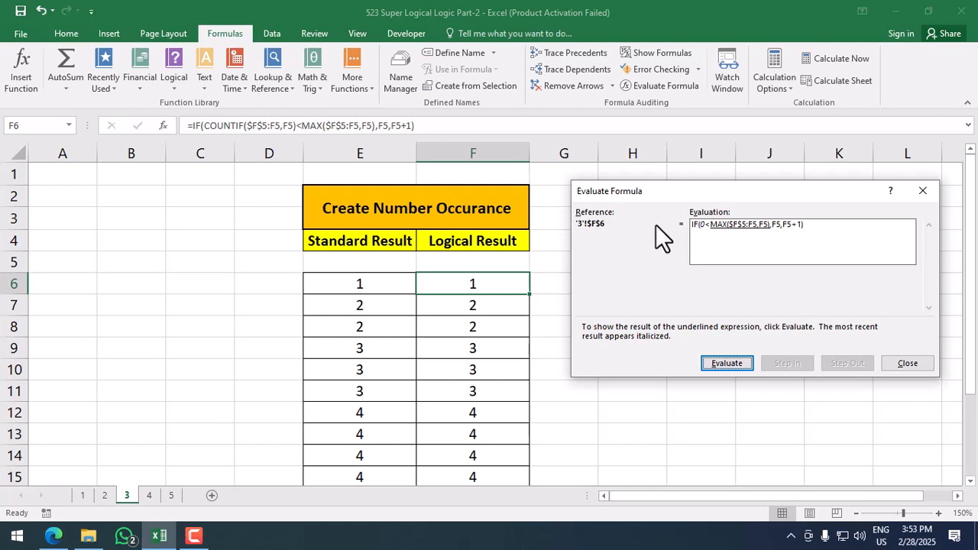
pyautogui.click(737, 356)
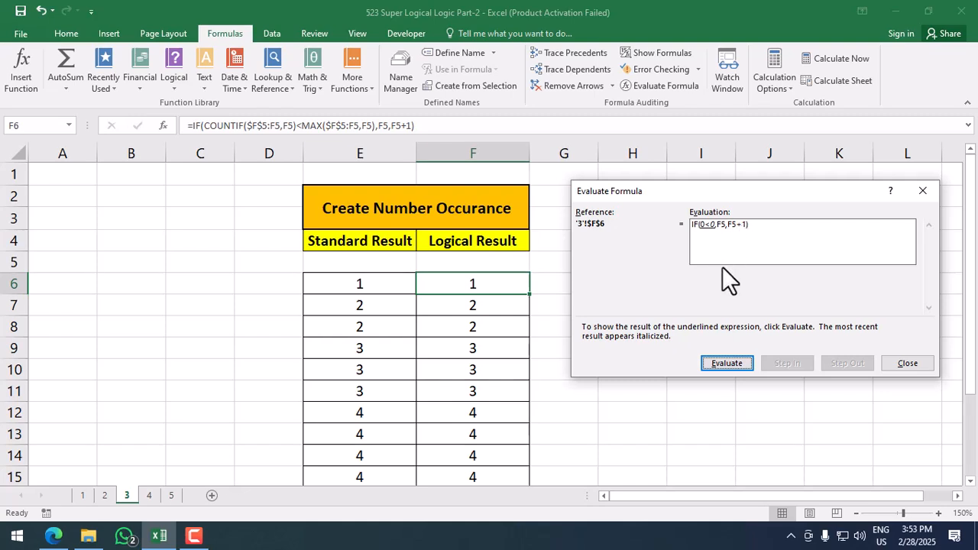
pyautogui.click(726, 363)
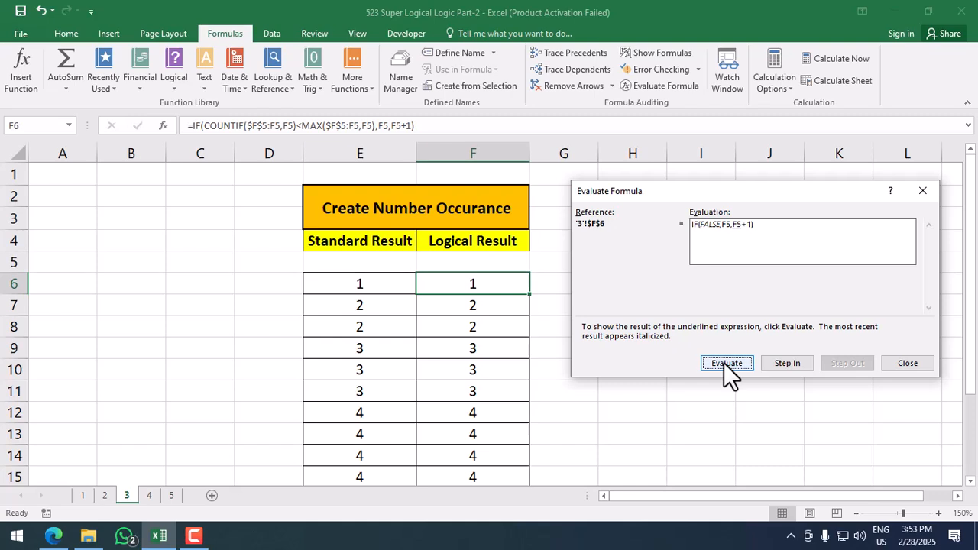
pyautogui.click(726, 363)
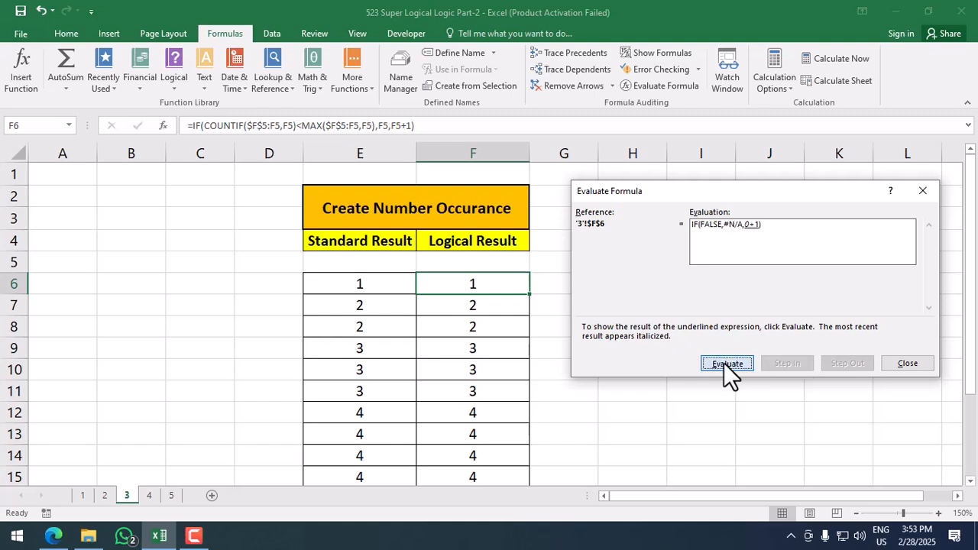
pyautogui.click(724, 362)
pyautogui.click(724, 362)
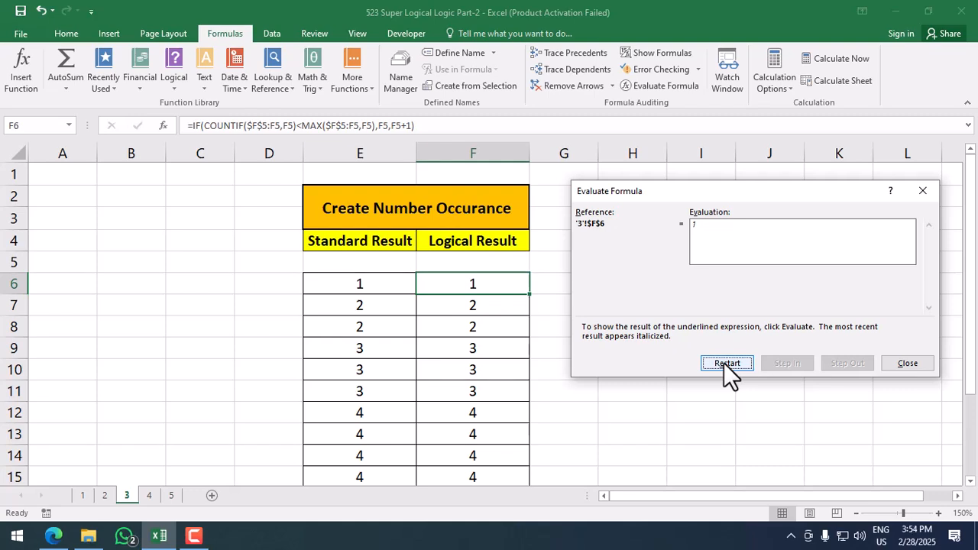
pyautogui.click(897, 365)
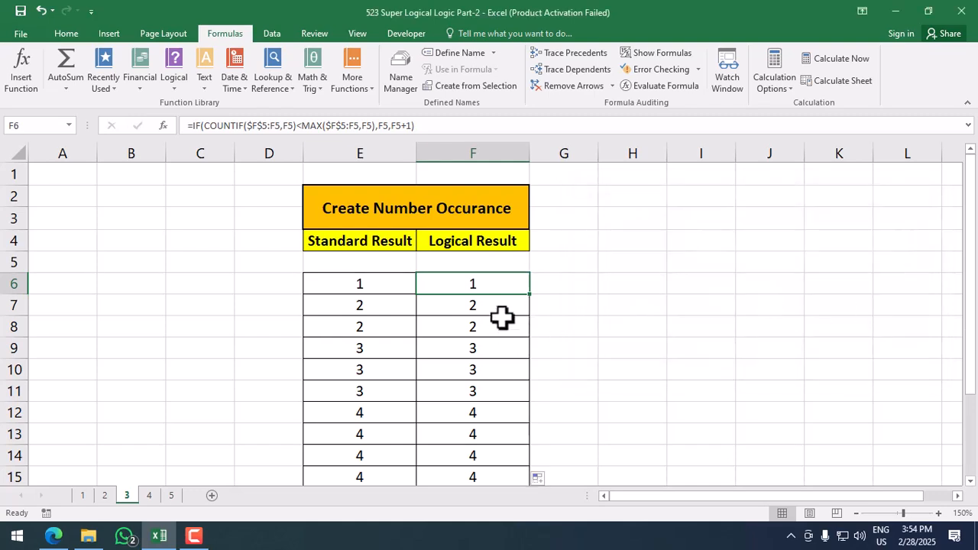
# Step: Evaluate F7's formula step by step through COUNTIF, MAX and FALSE to its result 2
pyautogui.click(503, 303)
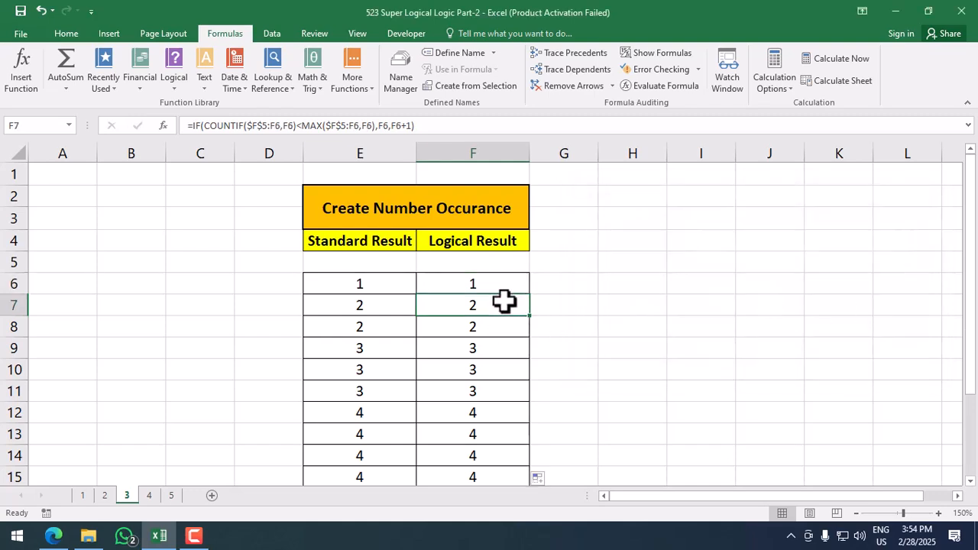
pyautogui.click(662, 87)
pyautogui.moveTo(733, 193); pyautogui.dragTo(720, 160)
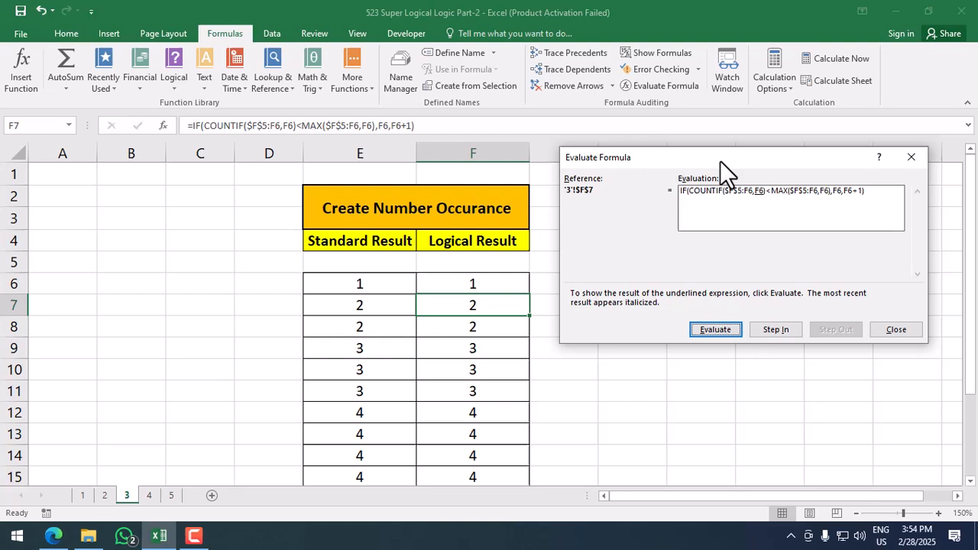
pyautogui.click(702, 330)
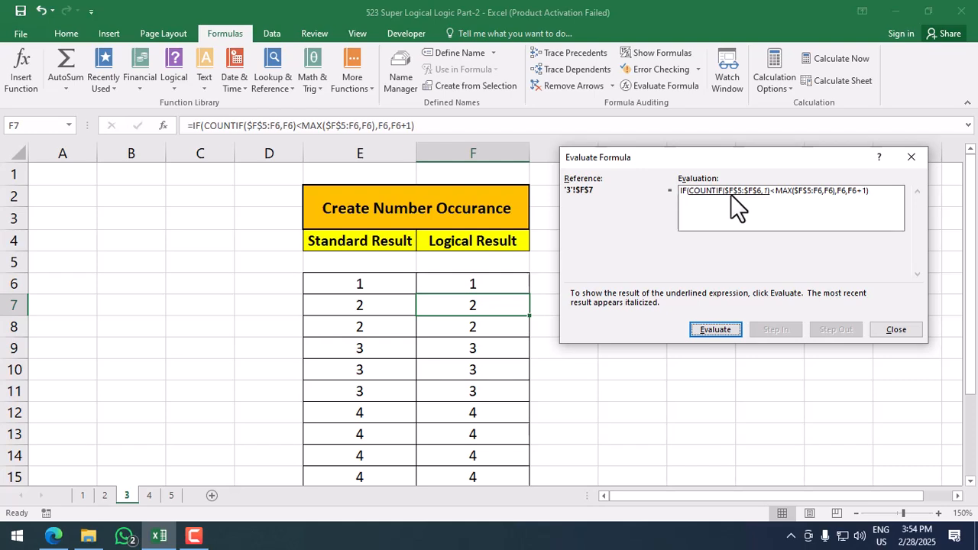
pyautogui.click(718, 327)
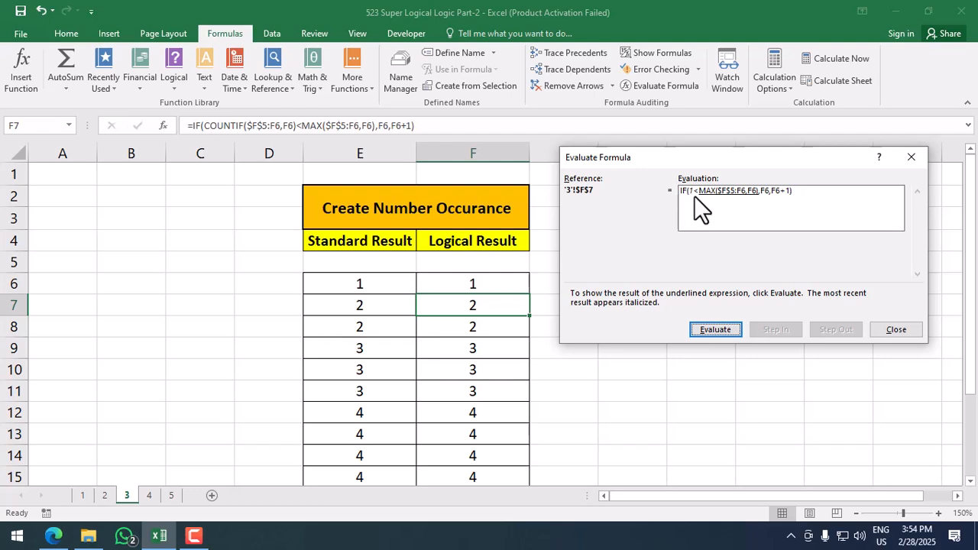
pyautogui.click(700, 329)
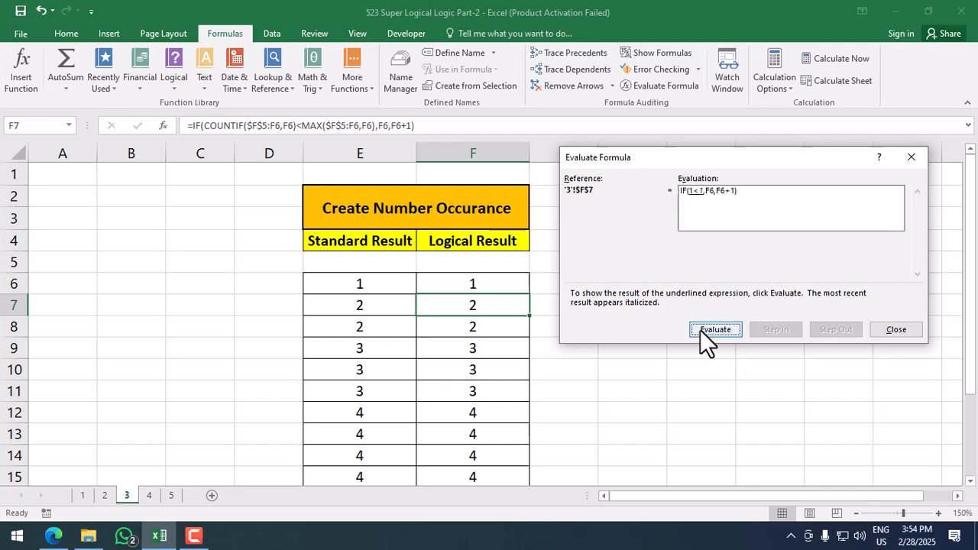
pyautogui.click(700, 329)
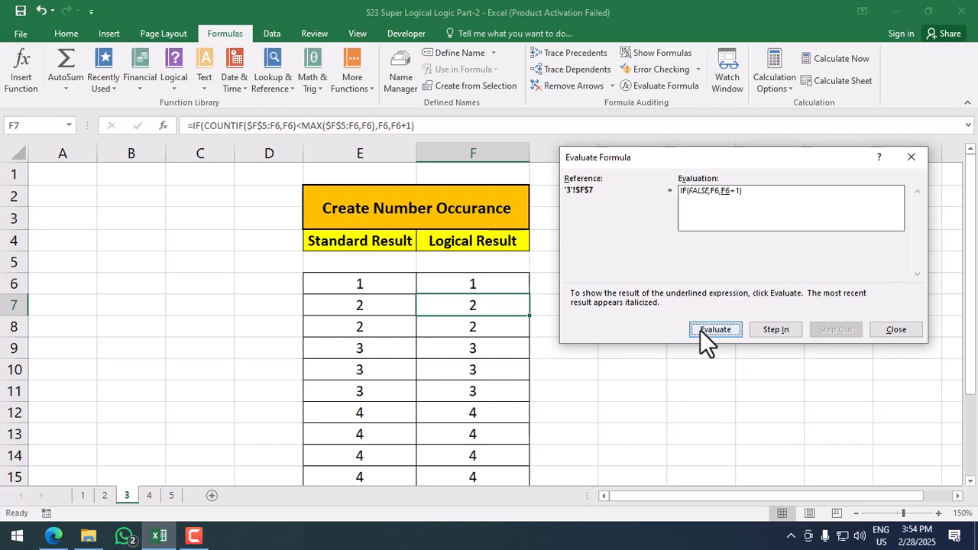
pyautogui.click(700, 329)
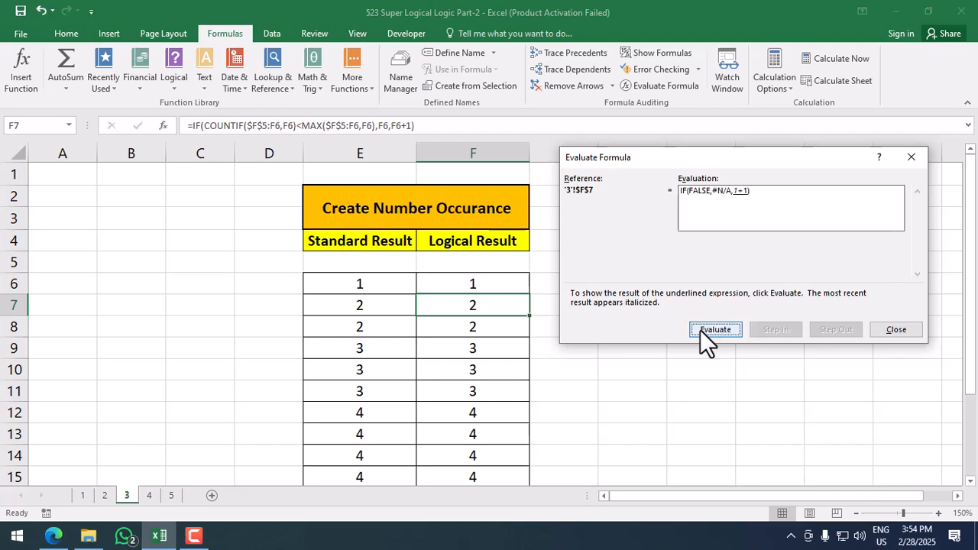
pyautogui.click(700, 329)
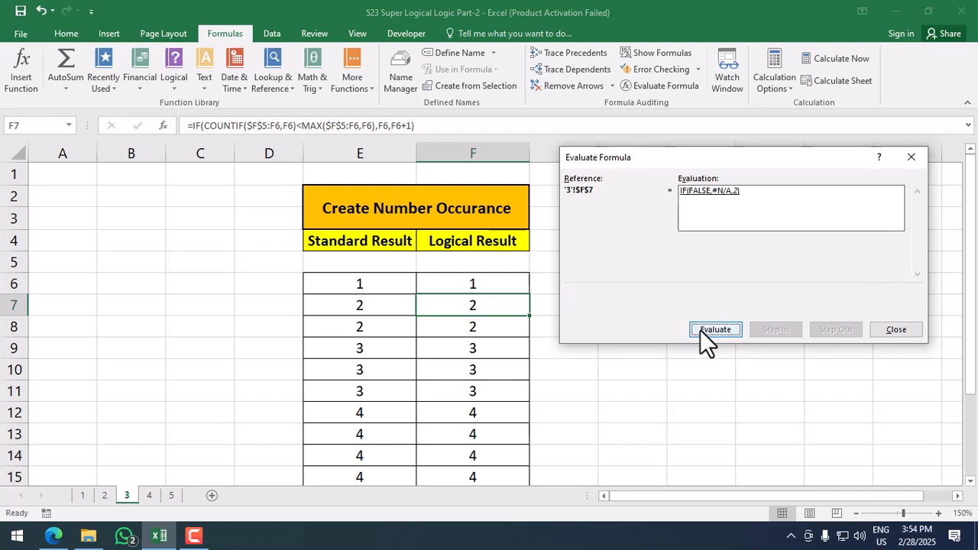
pyautogui.click(700, 329)
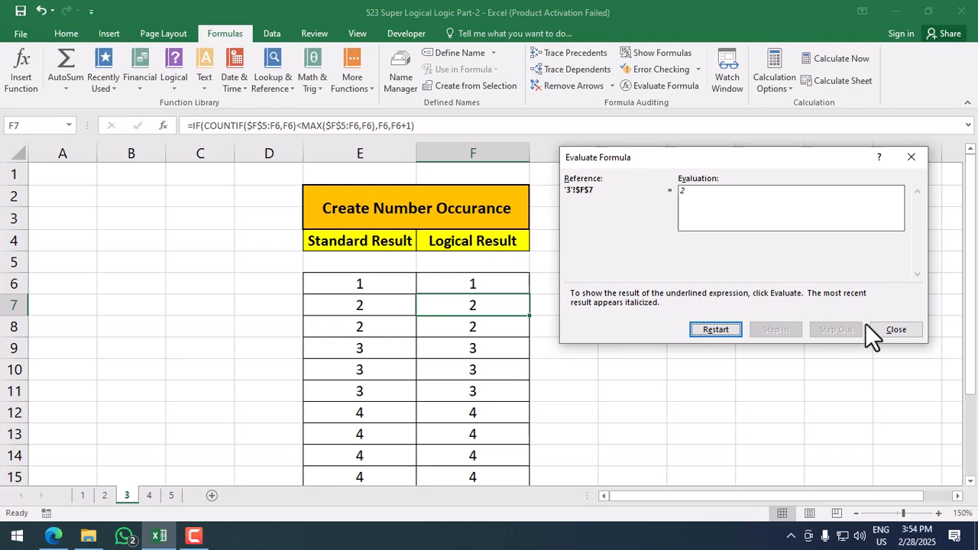
pyautogui.click(886, 329)
pyautogui.click(152, 495)
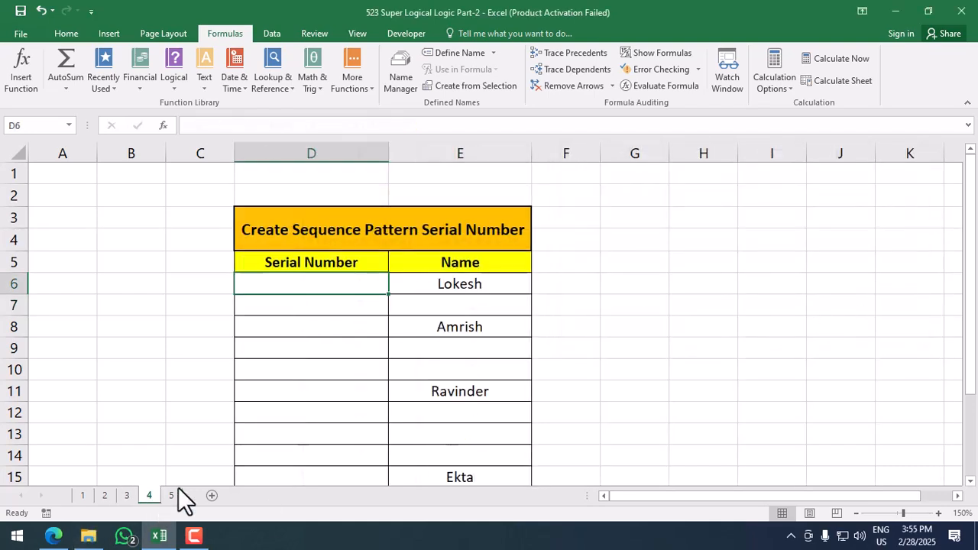
pyautogui.click(357, 370)
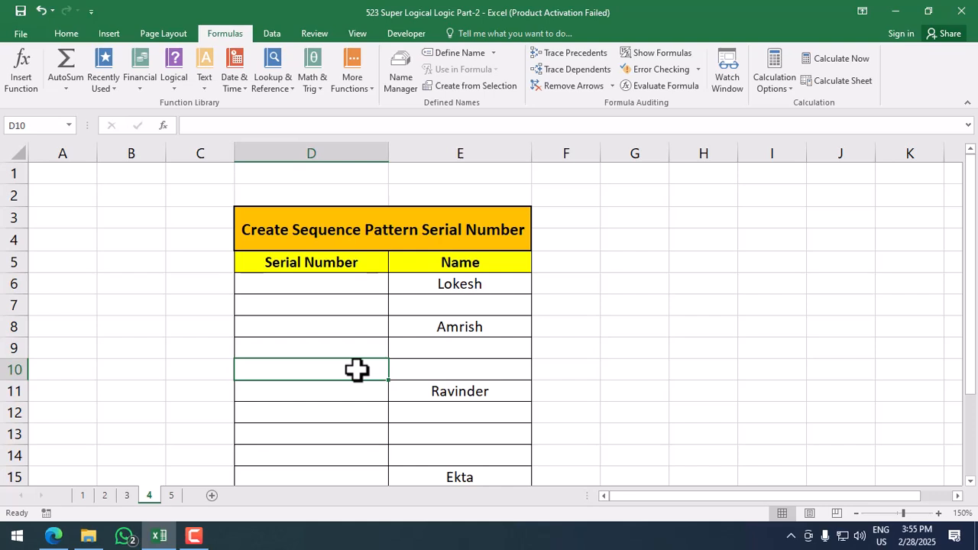
pyautogui.click(348, 289)
pyautogui.moveTo(439, 284); pyautogui.dragTo(439, 476)
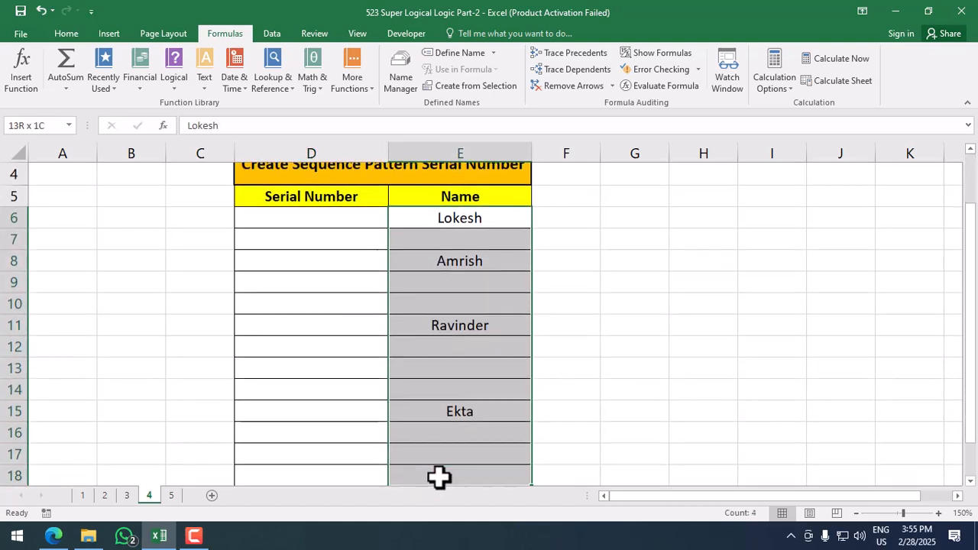
pyautogui.click(489, 225)
pyautogui.click(348, 222)
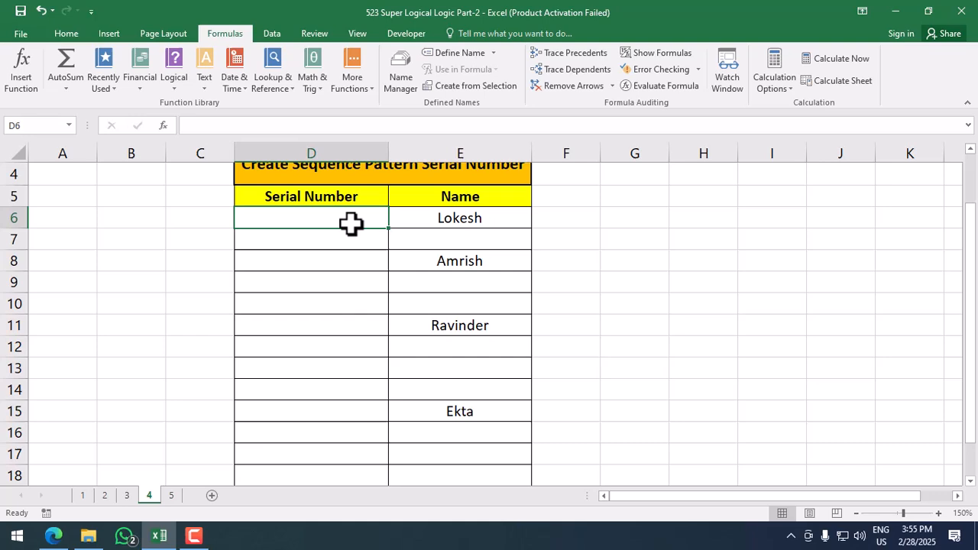
pyautogui.click(354, 264)
pyautogui.click(343, 324)
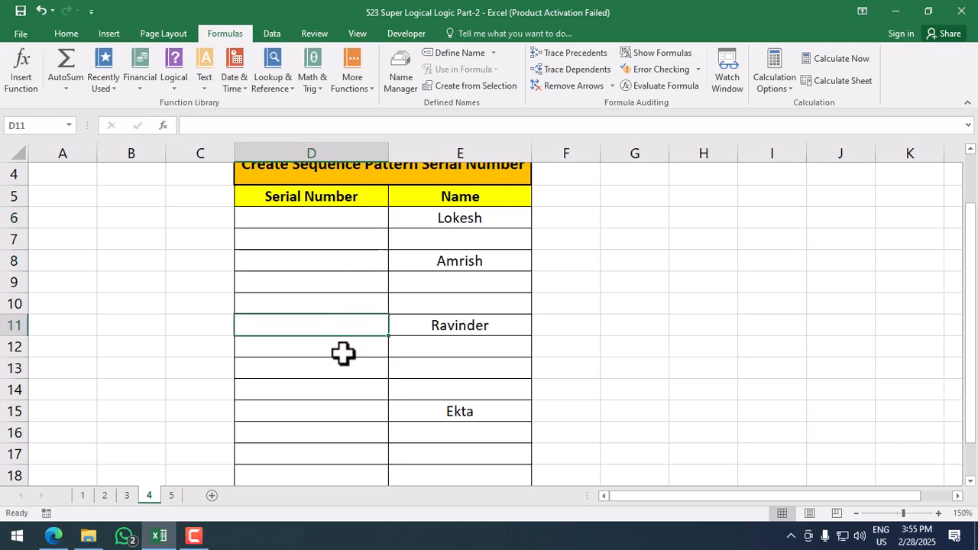
pyautogui.click(343, 410)
pyautogui.click(502, 240)
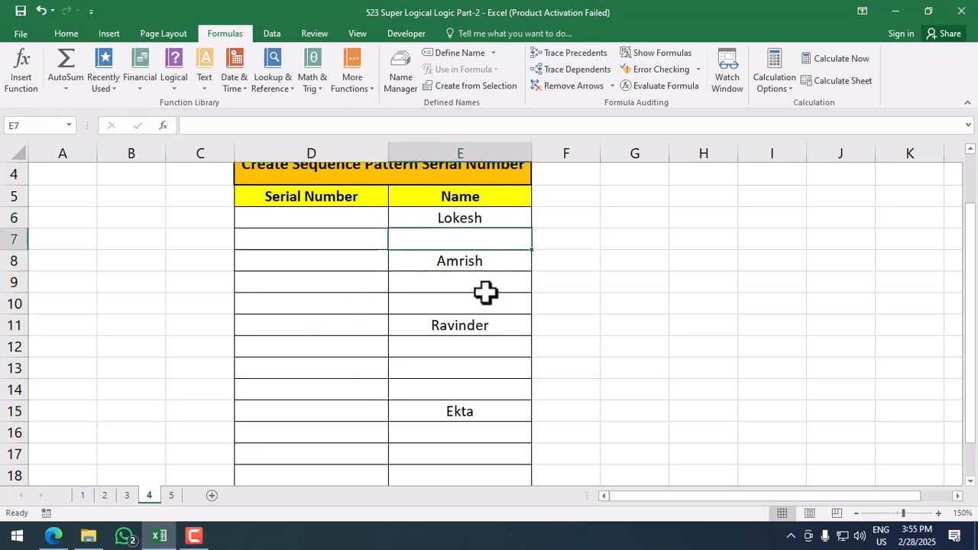
pyautogui.moveTo(485, 289); pyautogui.dragTo(486, 304)
pyautogui.moveTo(460, 347); pyautogui.dragTo(453, 386)
pyautogui.scroll(1, 453, 387)
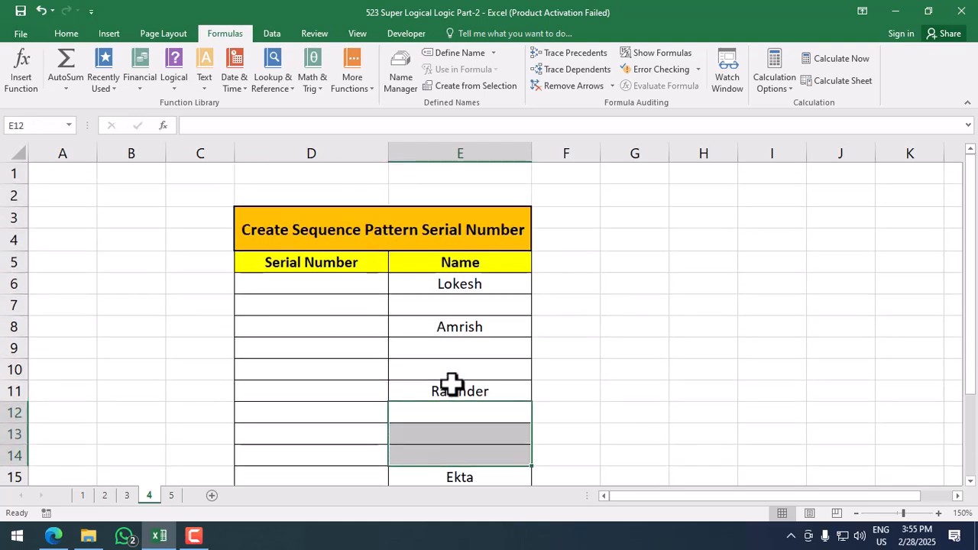
pyautogui.click(378, 288)
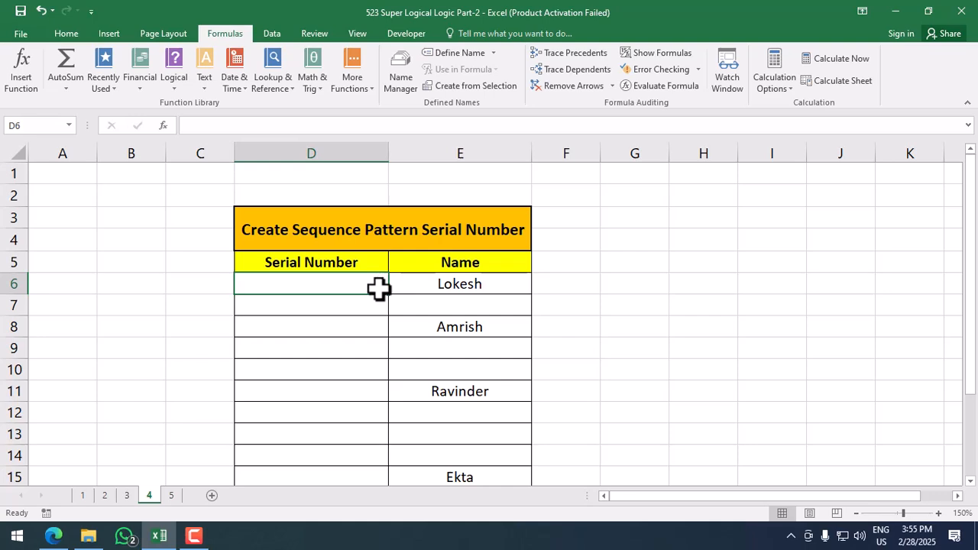
pyautogui.write('=i')
# Step: Enter =IF(E6="","",COUNTA($E$6:E6)) in D6, accepting Excel's suggested correction
pyautogui.press('Tab')
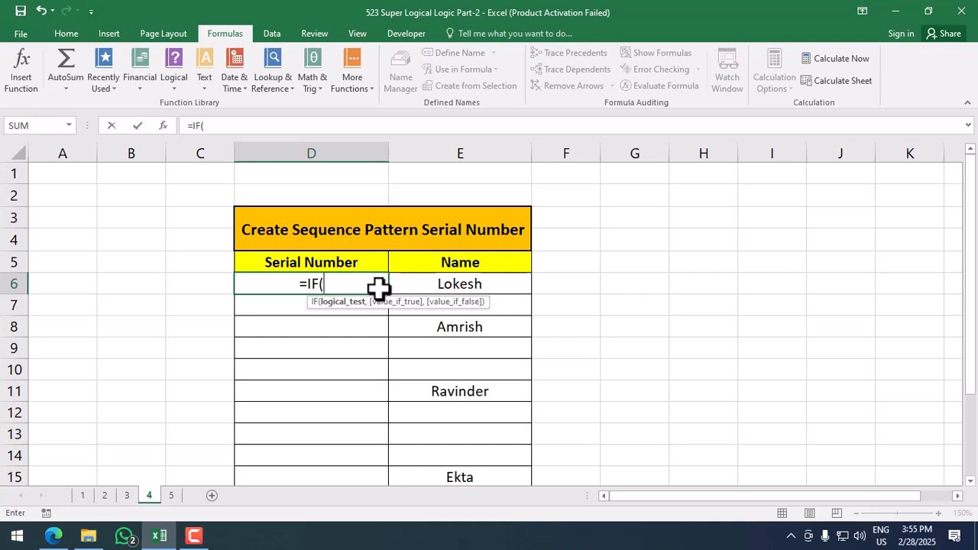
pyautogui.press('Right')
pyautogui.write('=')
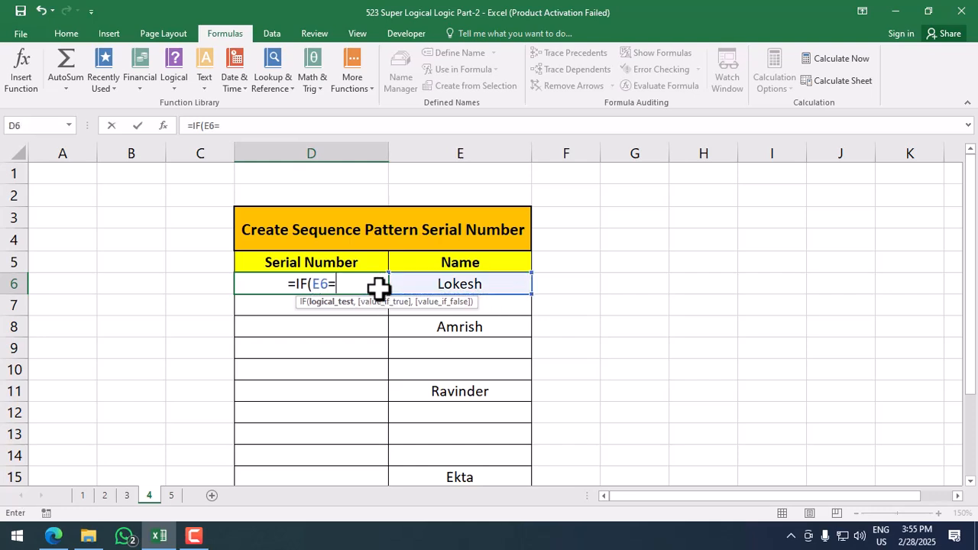
pyautogui.write('""')
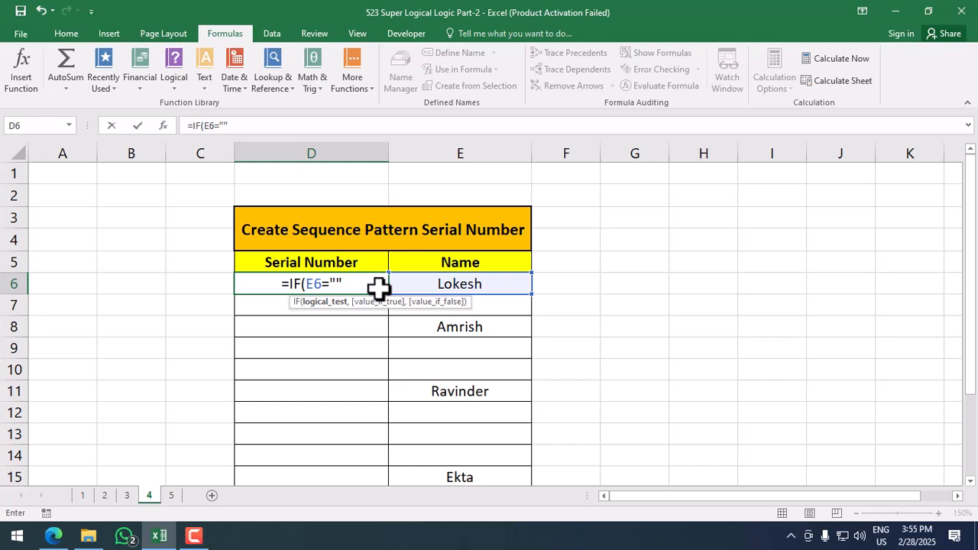
pyautogui.write(',""')
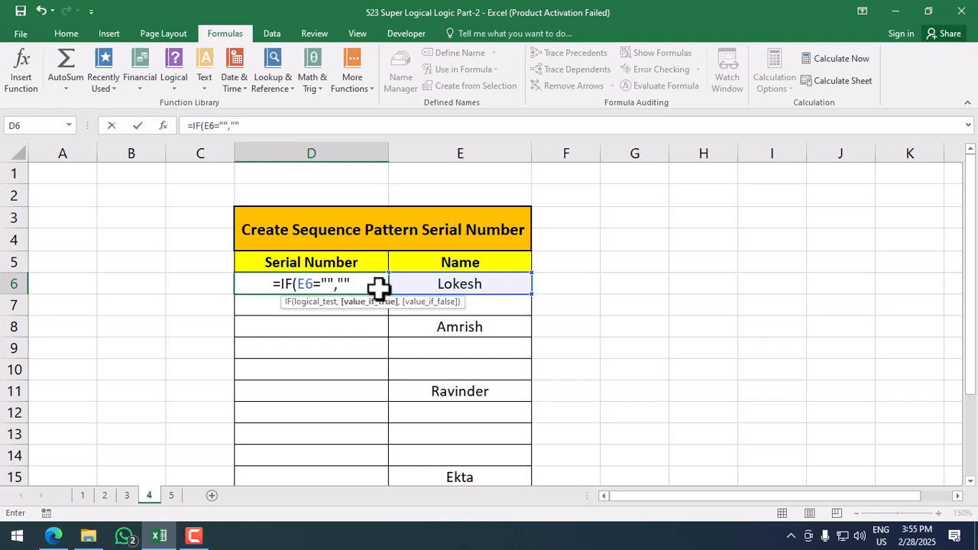
pyautogui.write(',')
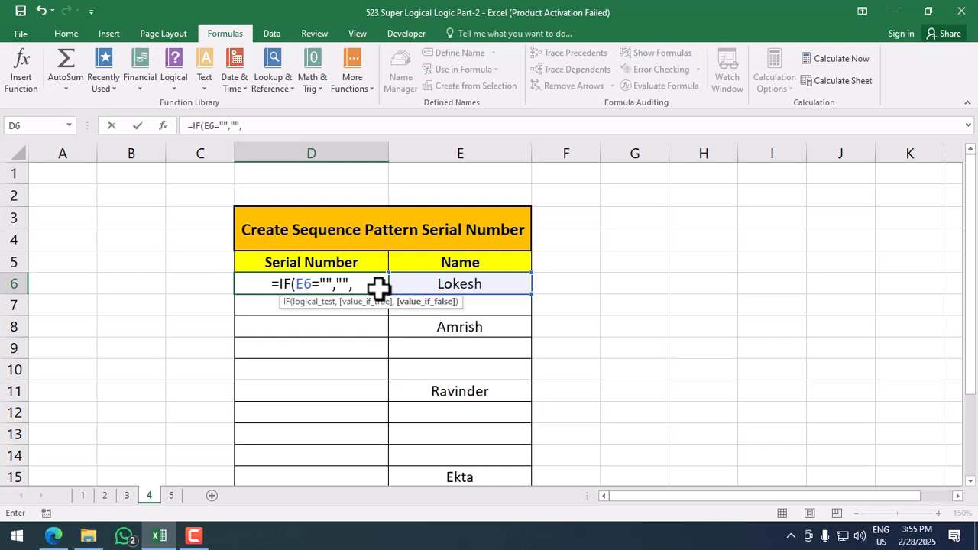
pyautogui.write('counta')
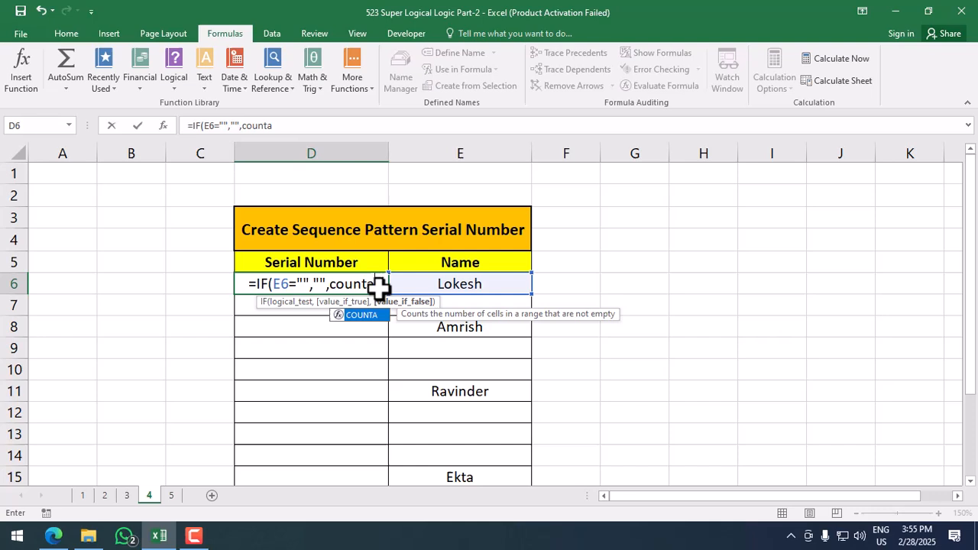
pyautogui.press('Tab')
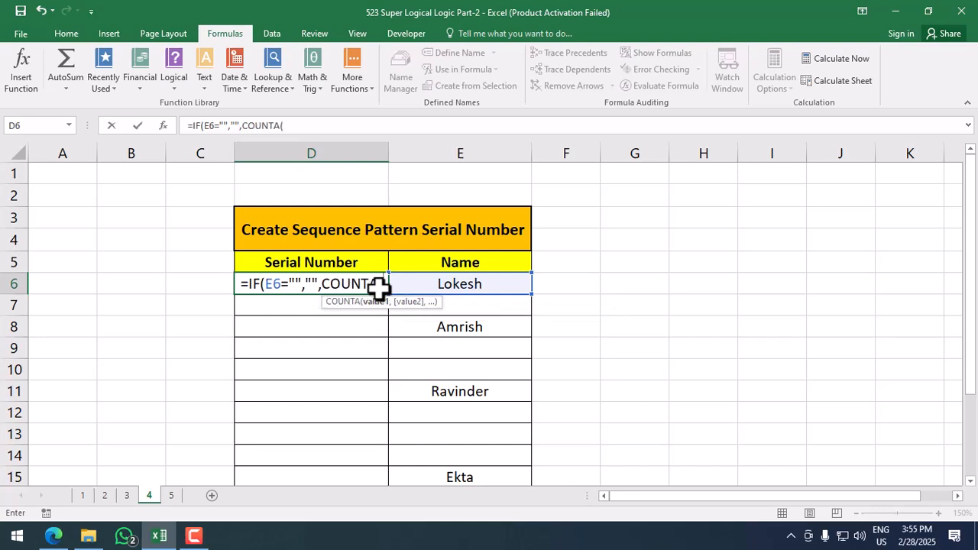
pyautogui.click(442, 284)
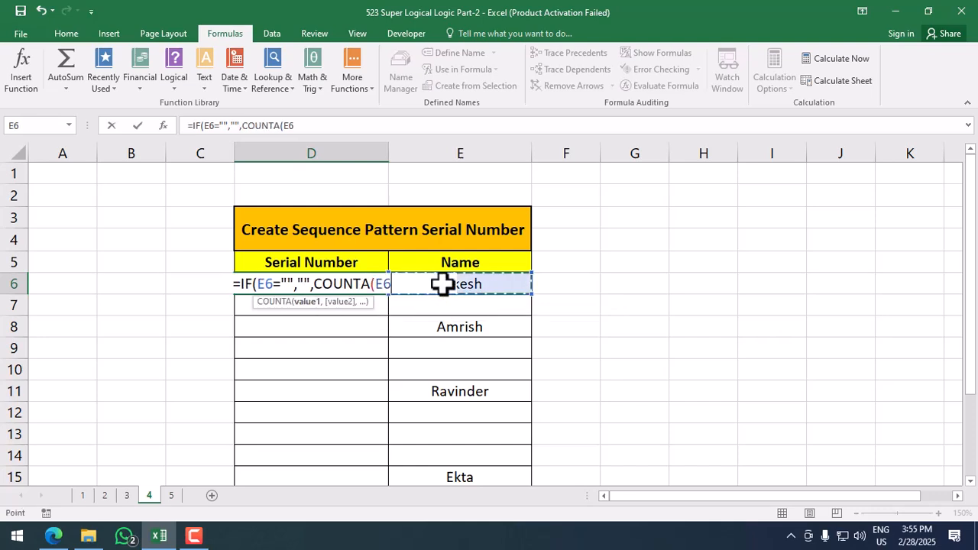
pyautogui.press('F8')
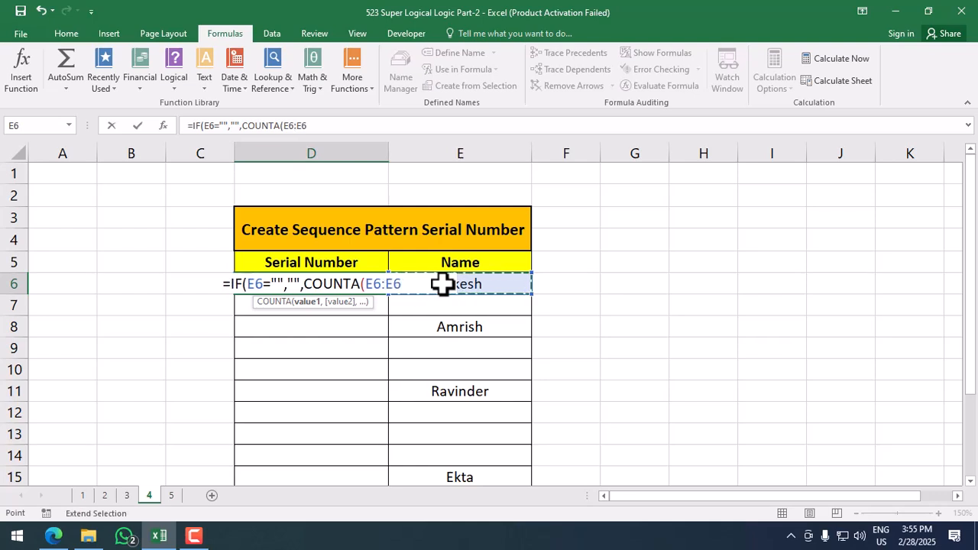
pyautogui.write(')')
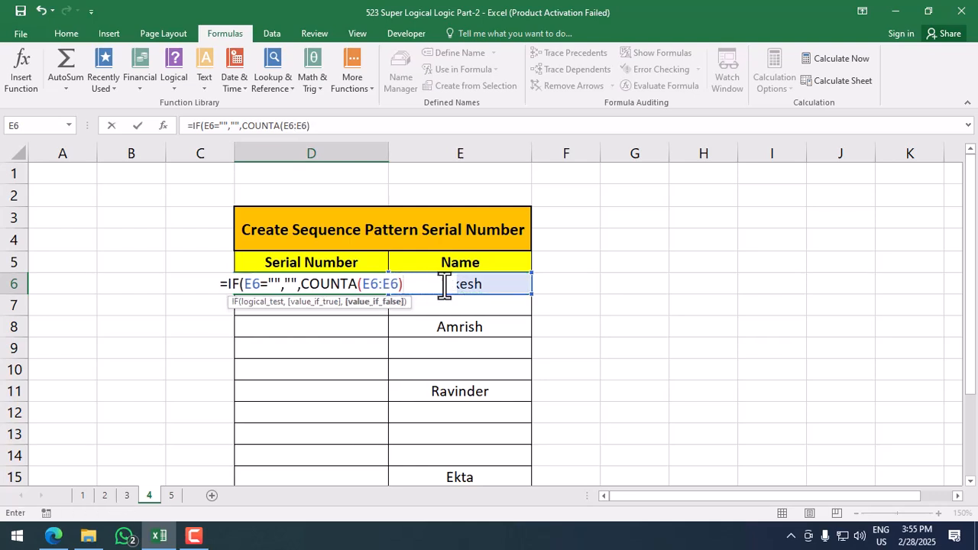
pyautogui.doubleClick(371, 284)
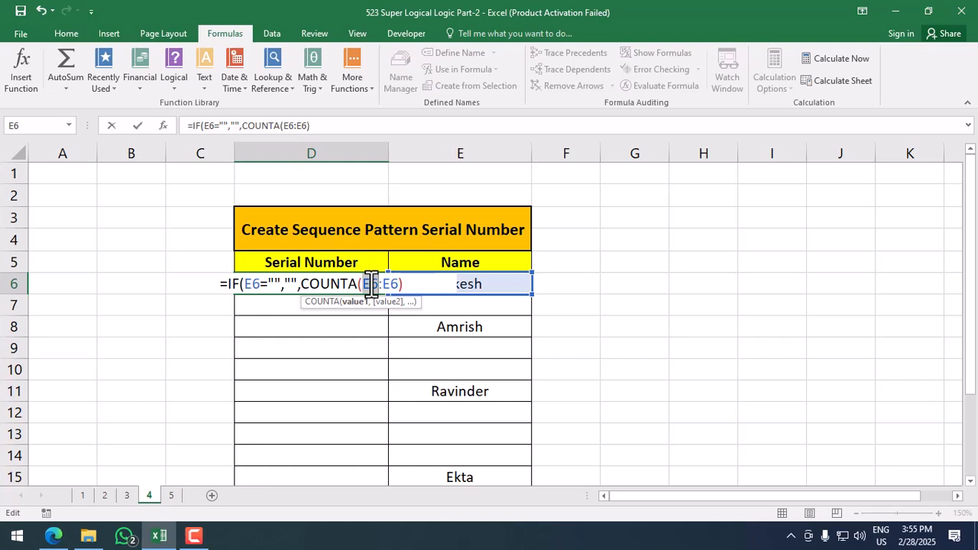
pyautogui.press('F4')
pyautogui.press('Return')
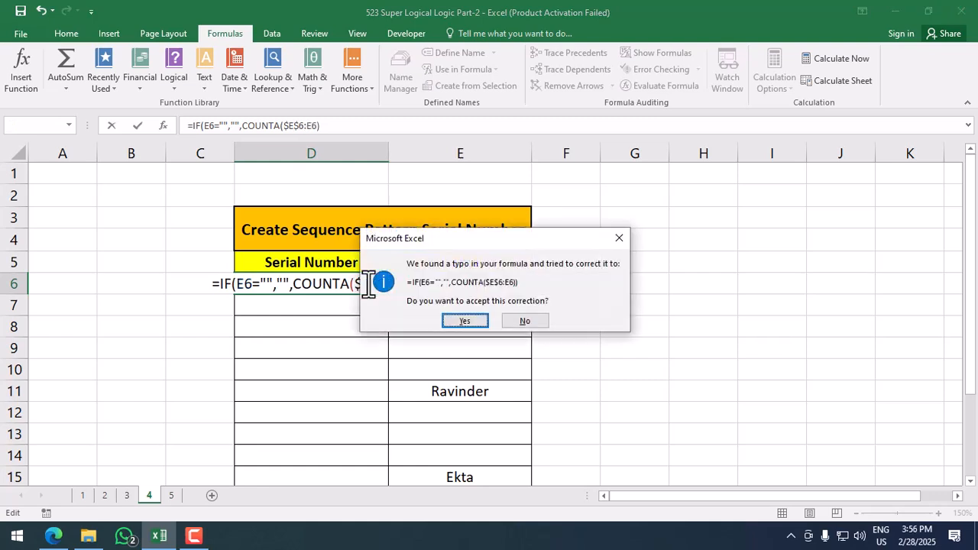
pyautogui.press('Return')
# Step: Fill the serial number formula from D6 down to D20, numbering only named rows
pyautogui.click(367, 282)
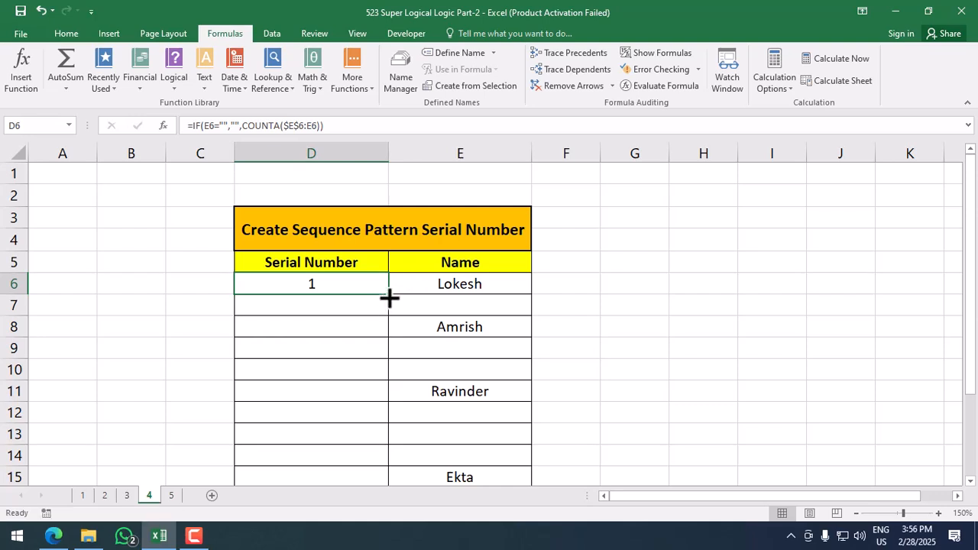
pyautogui.moveTo(389, 296); pyautogui.dragTo(380, 417)
pyautogui.click(358, 301)
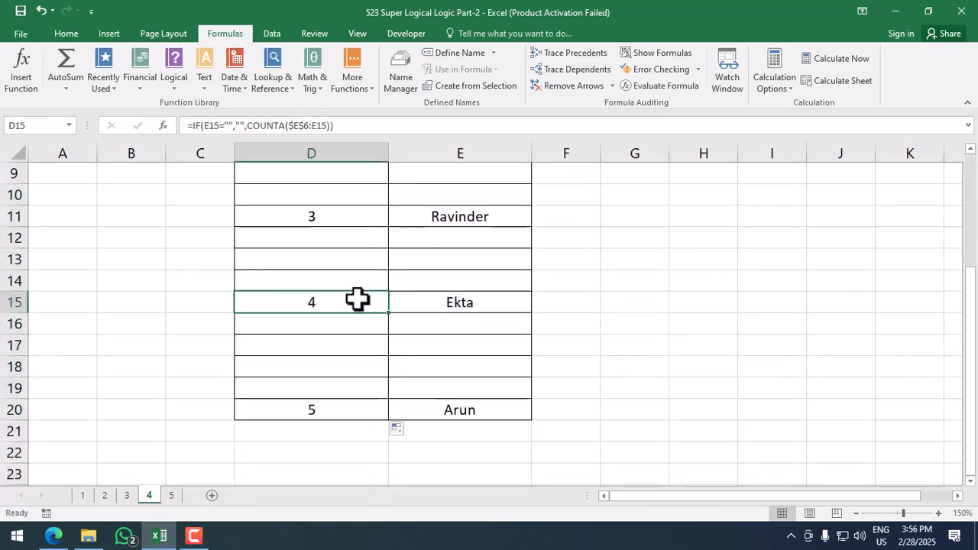
pyautogui.scroll(3, 358, 300)
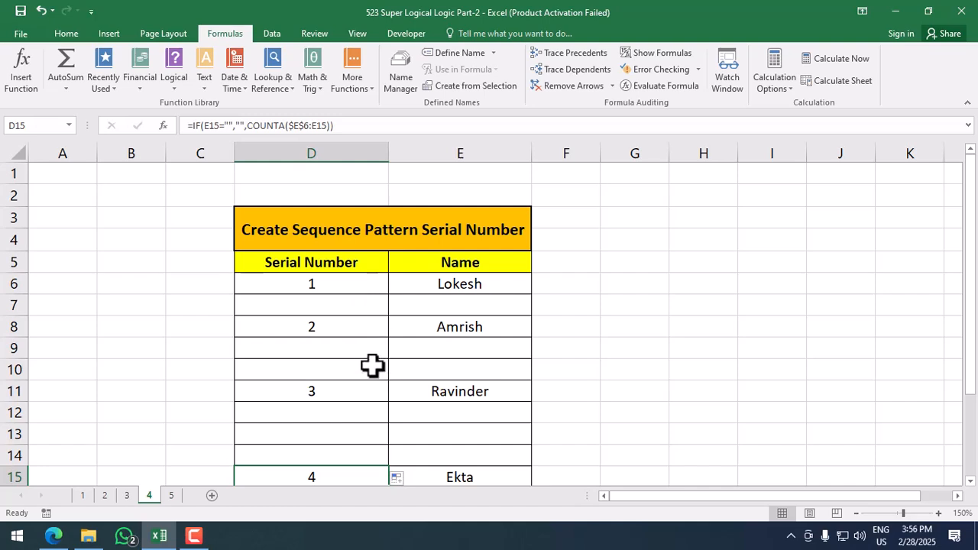
# Step: Go to the 'Count Odd \ Even Numbers' sheet and review column D's numbers, like 83 and 51
pyautogui.click(172, 495)
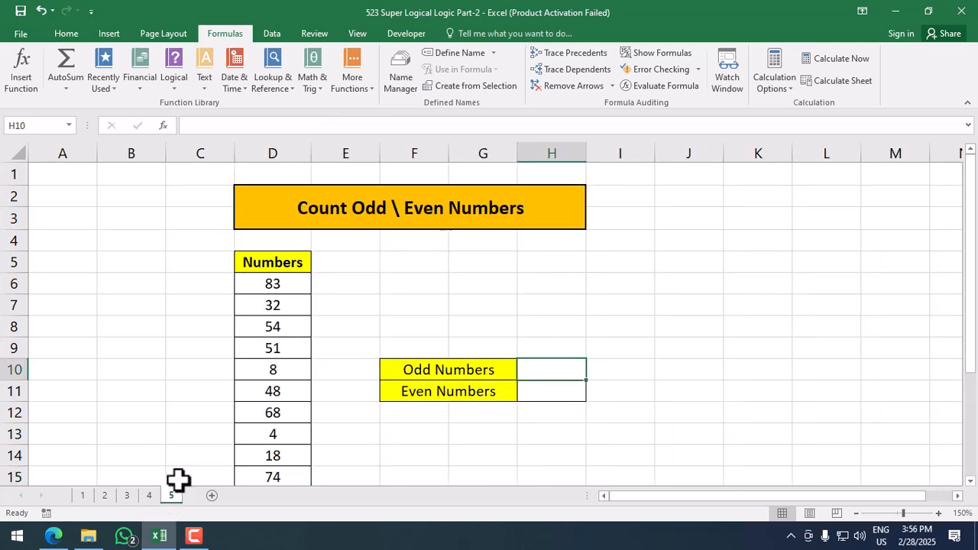
pyautogui.click(394, 322)
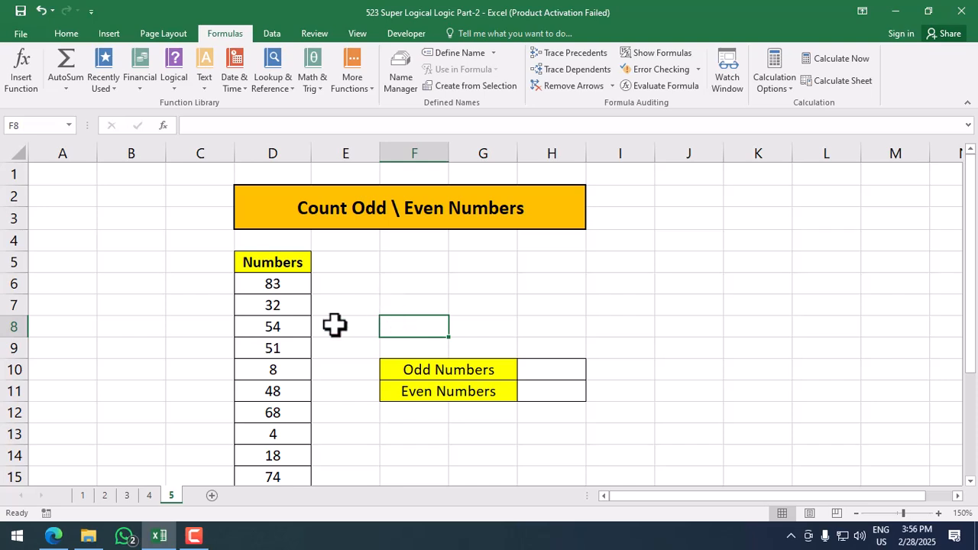
pyautogui.click(282, 289)
pyautogui.scroll(-4, 281, 342)
pyautogui.scroll(4, 277, 345)
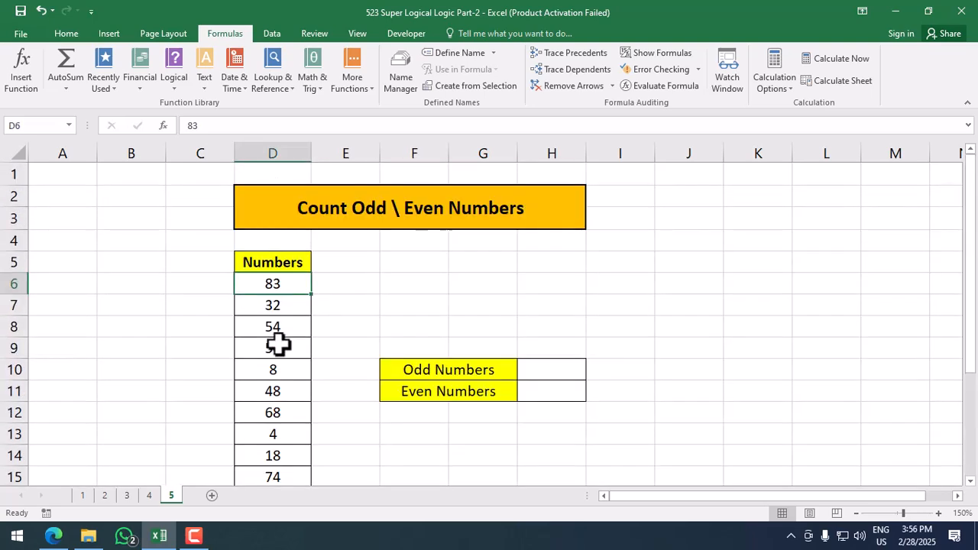
pyautogui.click(272, 348)
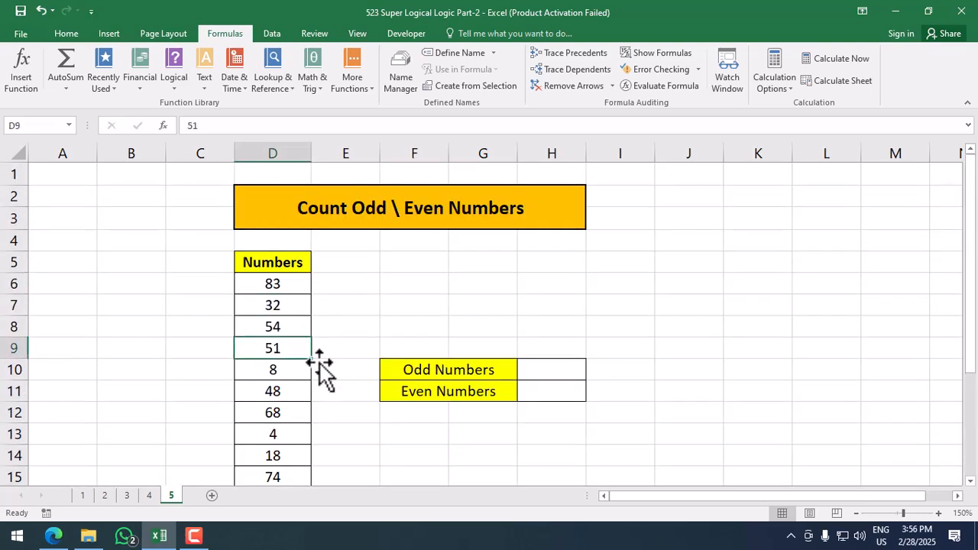
# Step: Start a formula with =IF( in H10 beside Odd Numbers
pyautogui.click(501, 374)
pyautogui.click(525, 368)
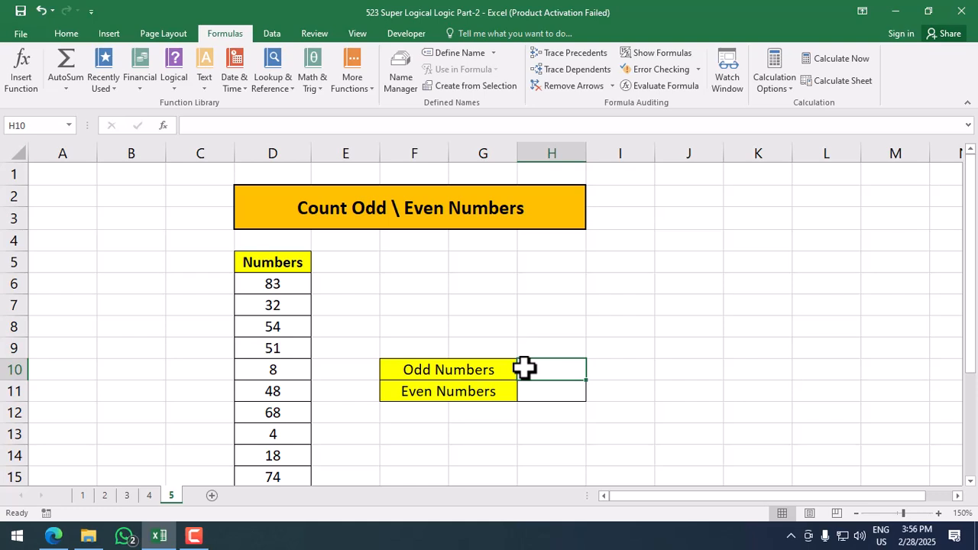
pyautogui.write('=if(')
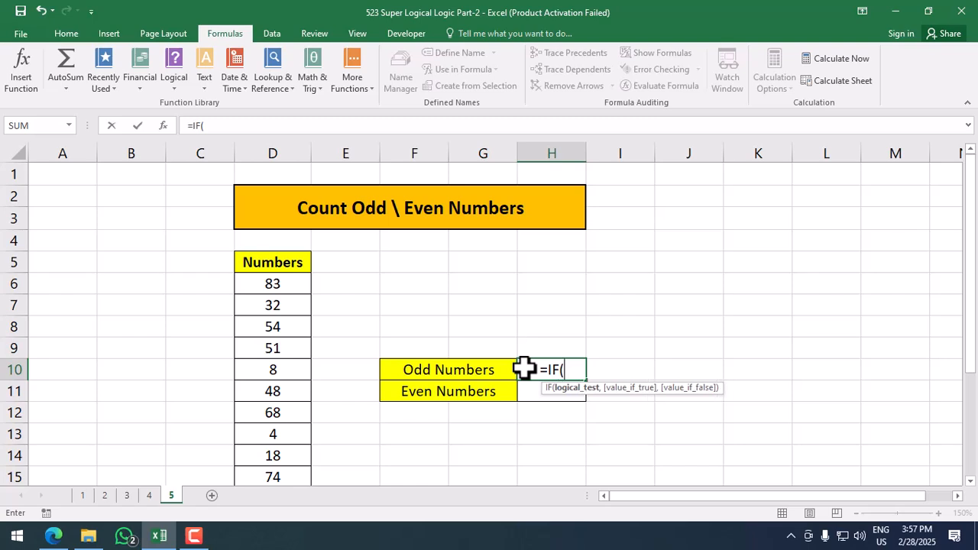
# Step: Complete H10's formula as IF(MOD(D6:D22,2)=1,1,"")
pyautogui.write('mod')
pyautogui.press('Tab')
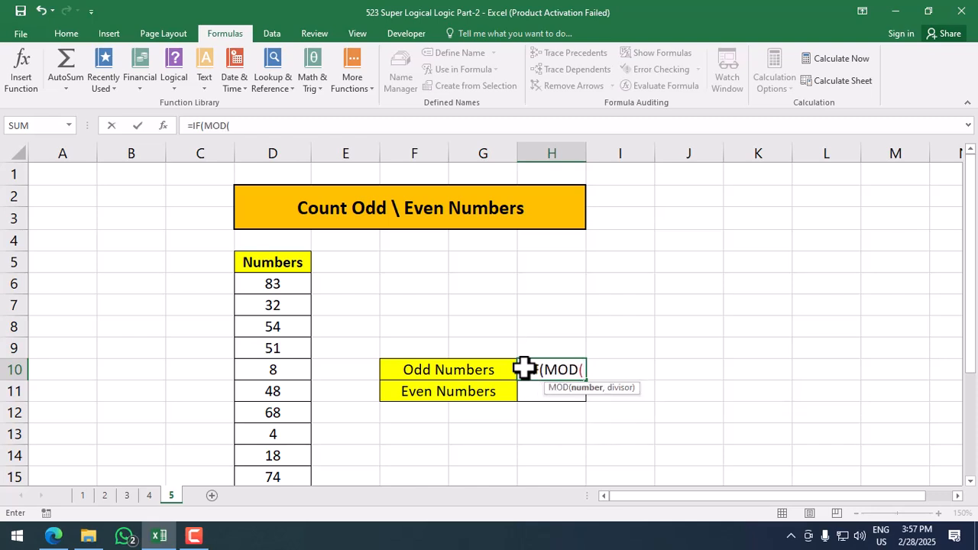
pyautogui.click(281, 285)
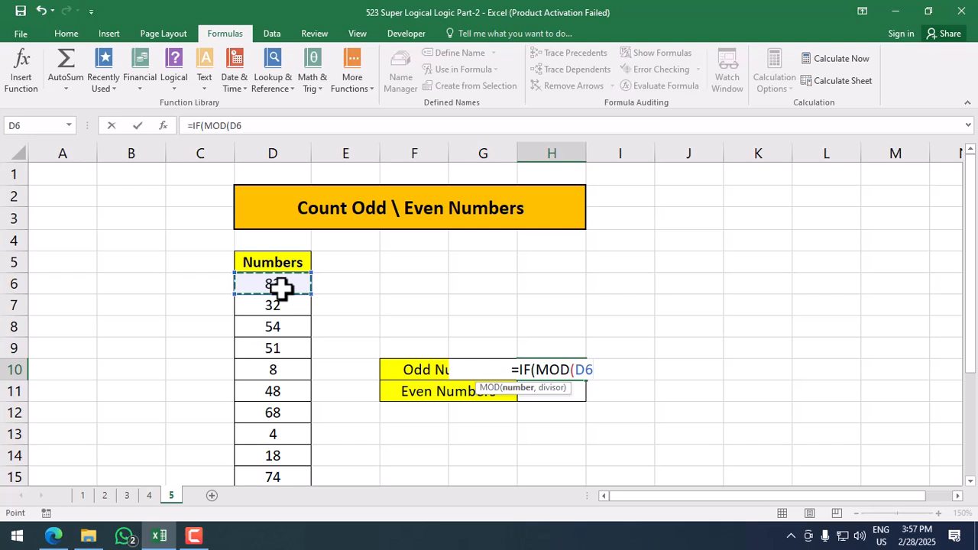
pyautogui.hotkey('ctrl', 'shift', 'Down')
pyautogui.write(',')
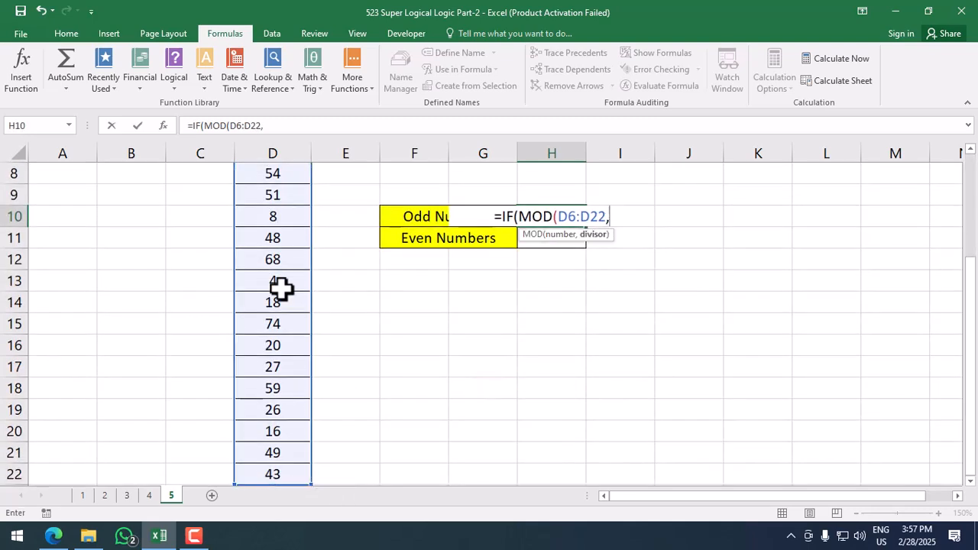
pyautogui.write('2')
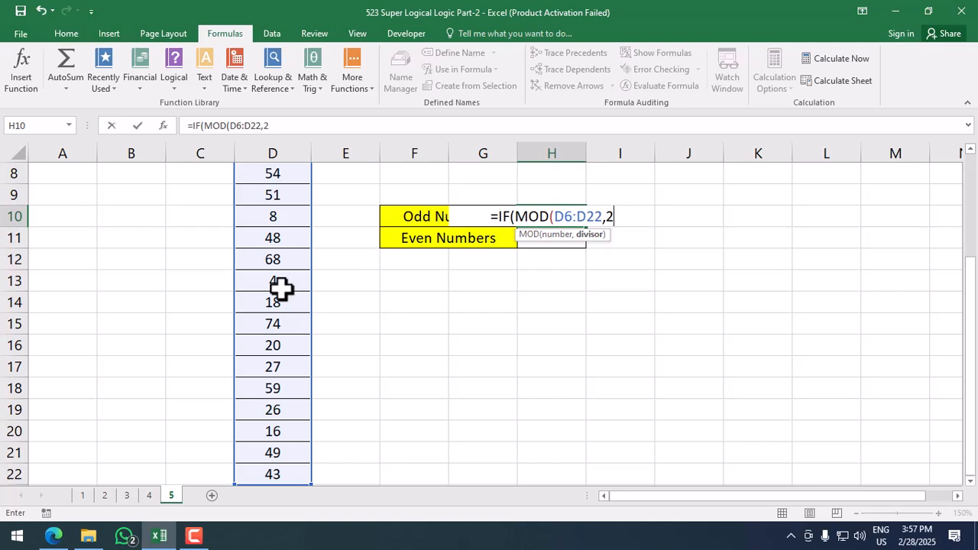
pyautogui.write(')')
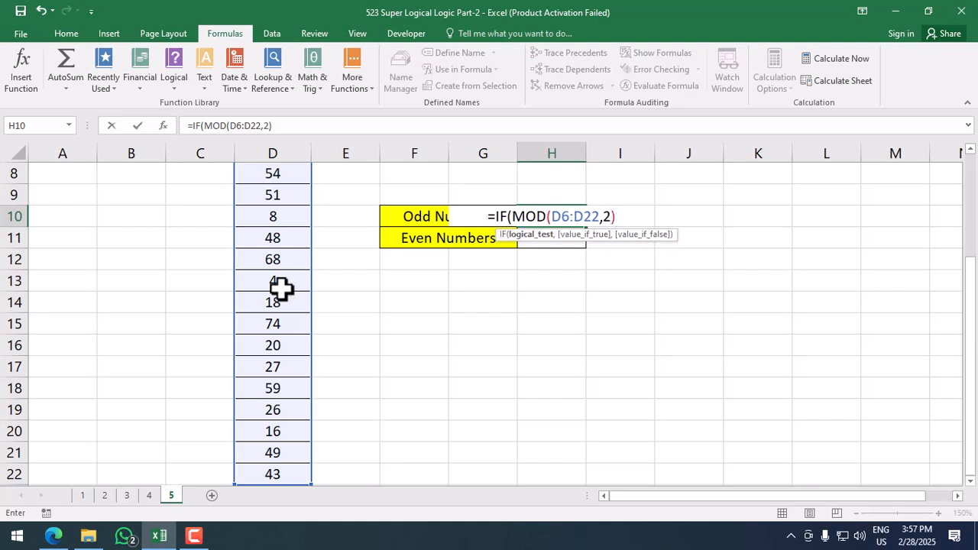
pyautogui.write('=1')
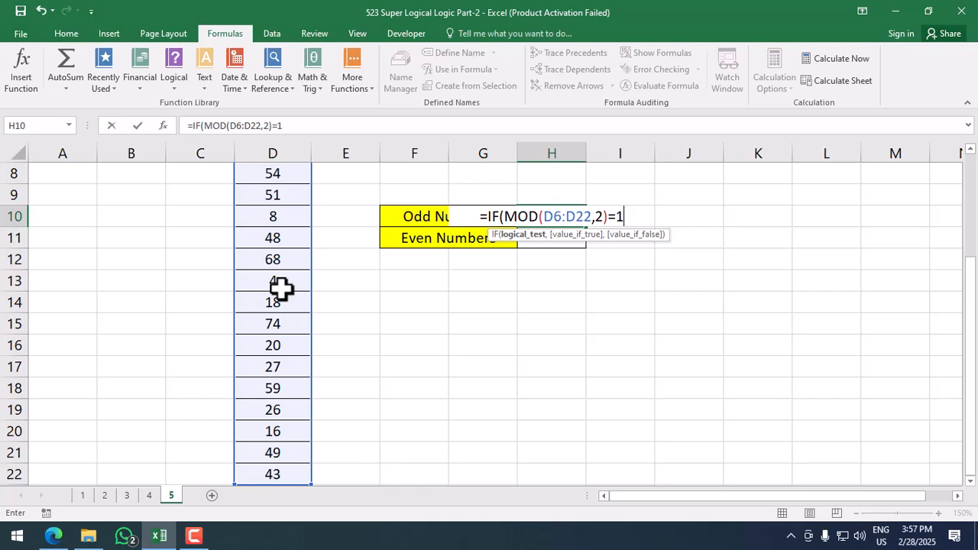
pyautogui.write(',1')
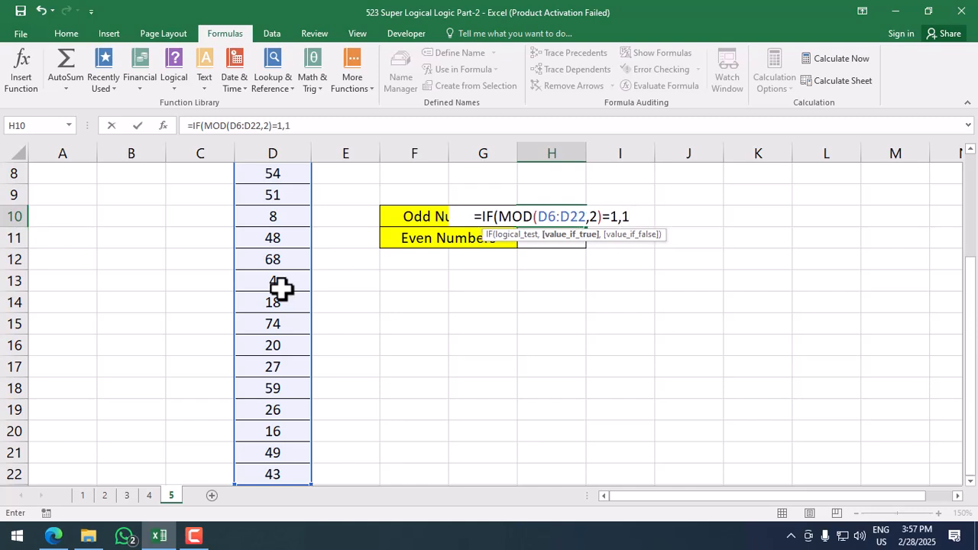
pyautogui.write(',')
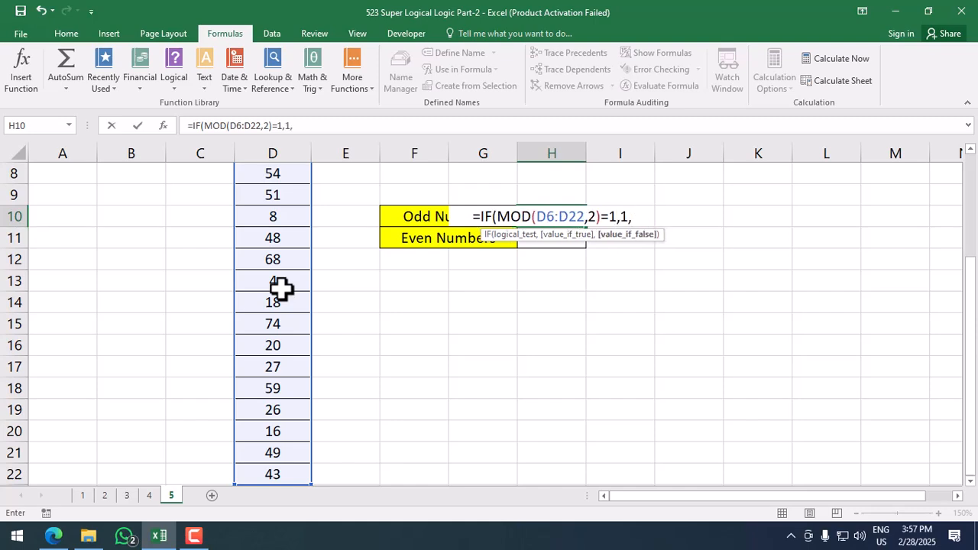
pyautogui.write('"")')
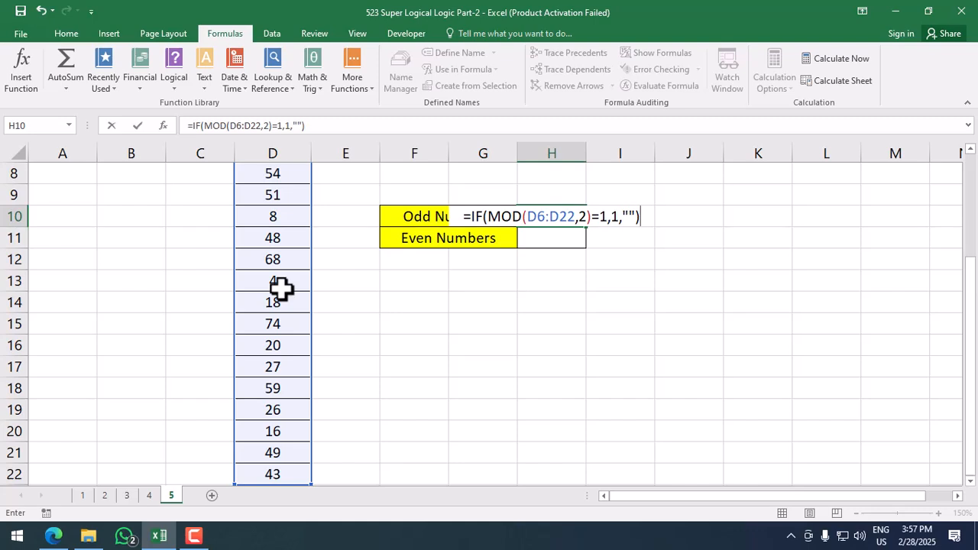
# Step: Wrap the IF in COUNT and commit H10 as an array formula, giving 6 odd numbers
pyautogui.click(472, 216)
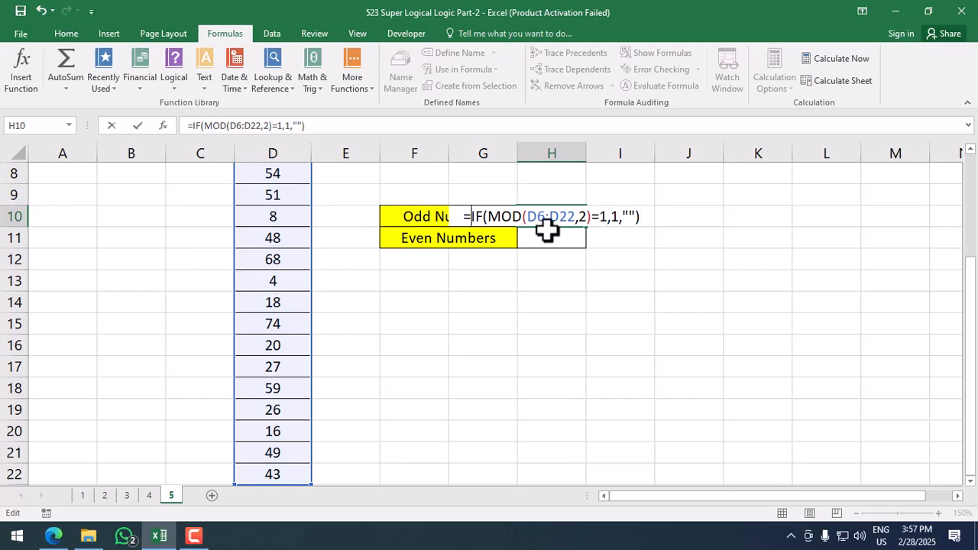
pyautogui.write('count')
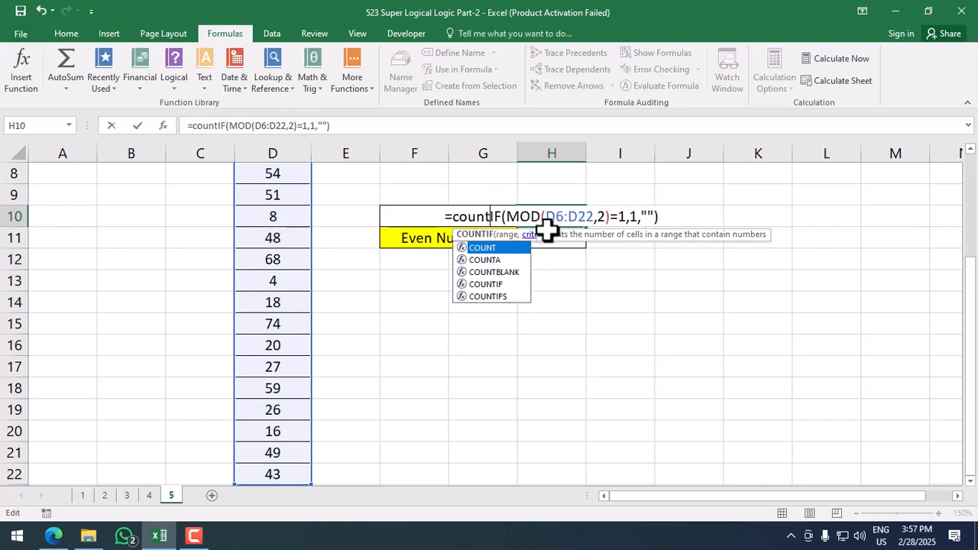
pyautogui.doubleClick(521, 252)
pyautogui.click(675, 217)
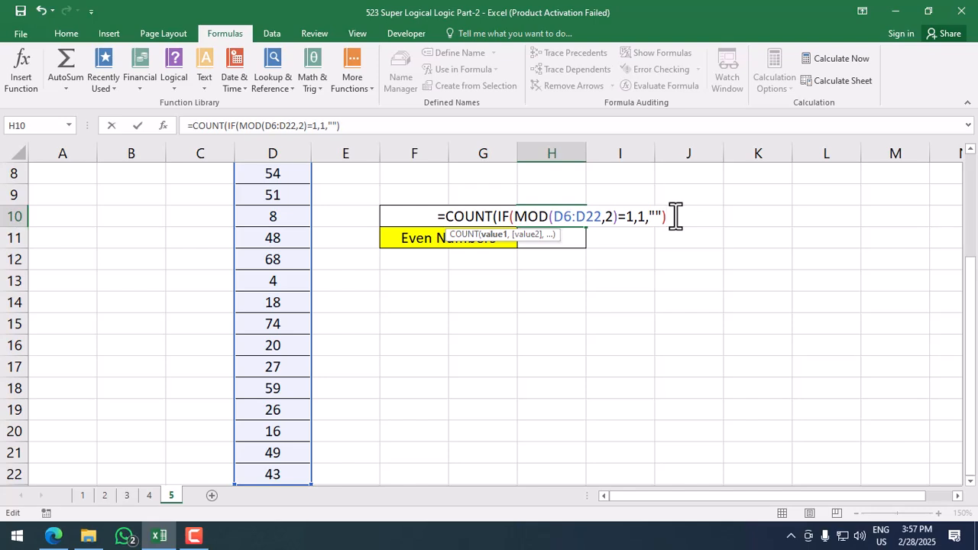
pyautogui.write(')')
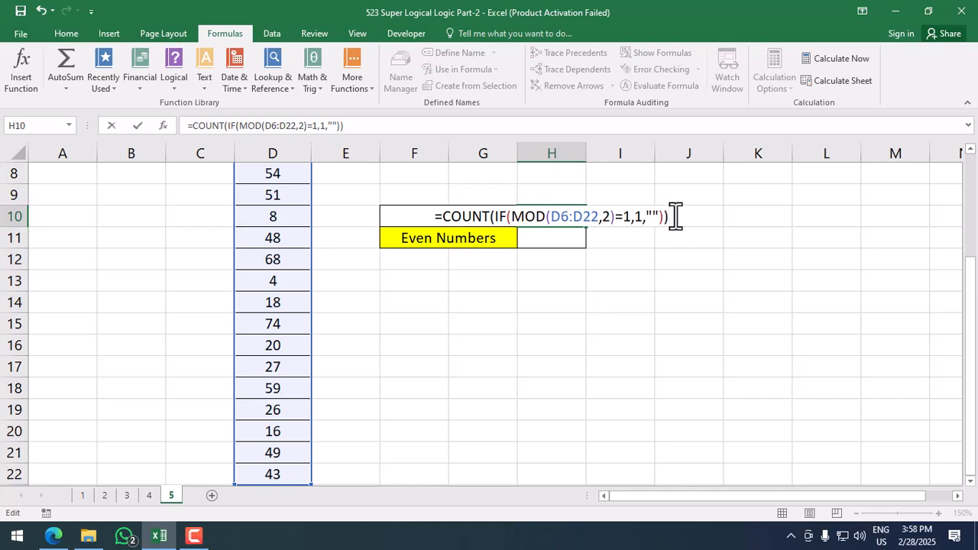
pyautogui.hotkey('ctrl', 'shift', 'Return')
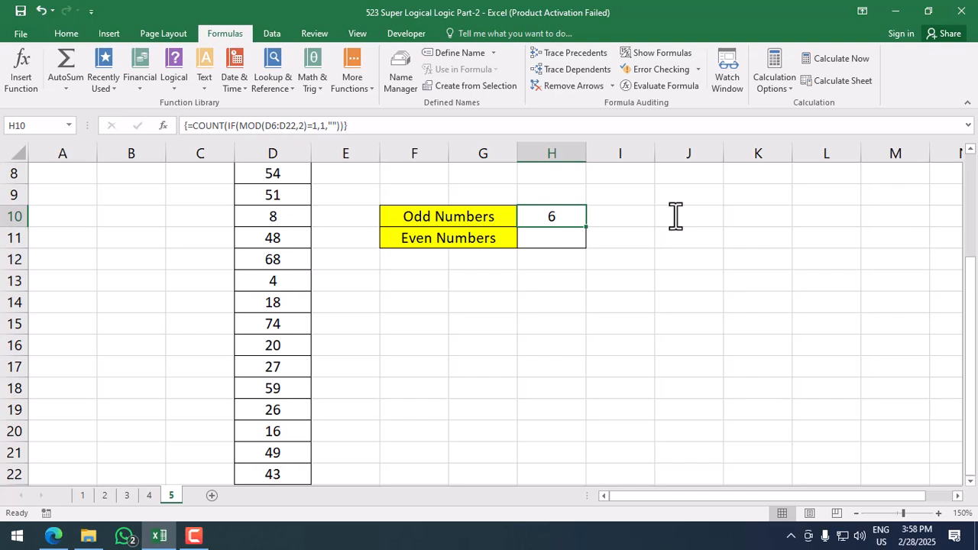
pyautogui.press('Down')
# Step: In H11, begin the nested formula =COUNT(IF(MOD(, correcting the typo in COUNT
pyautogui.write('=')
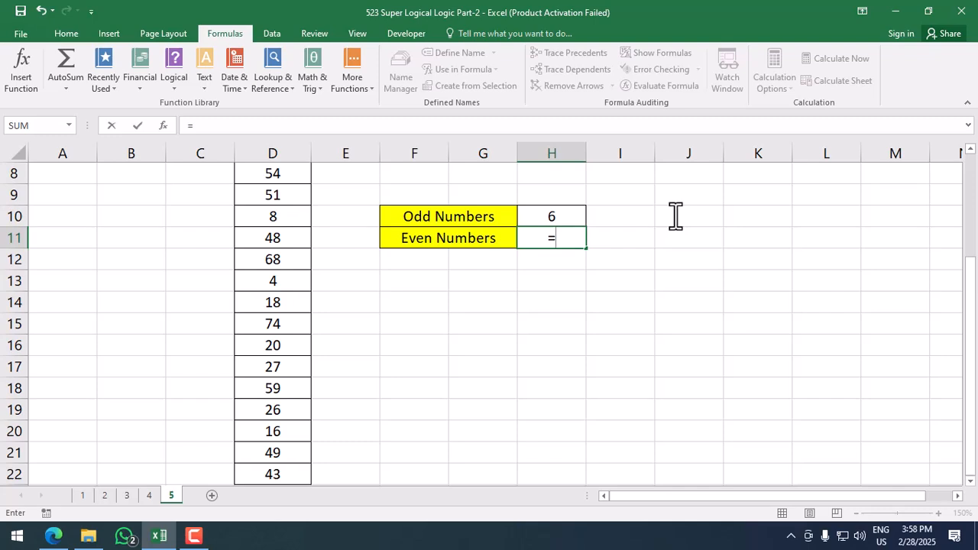
pyautogui.write('coint')
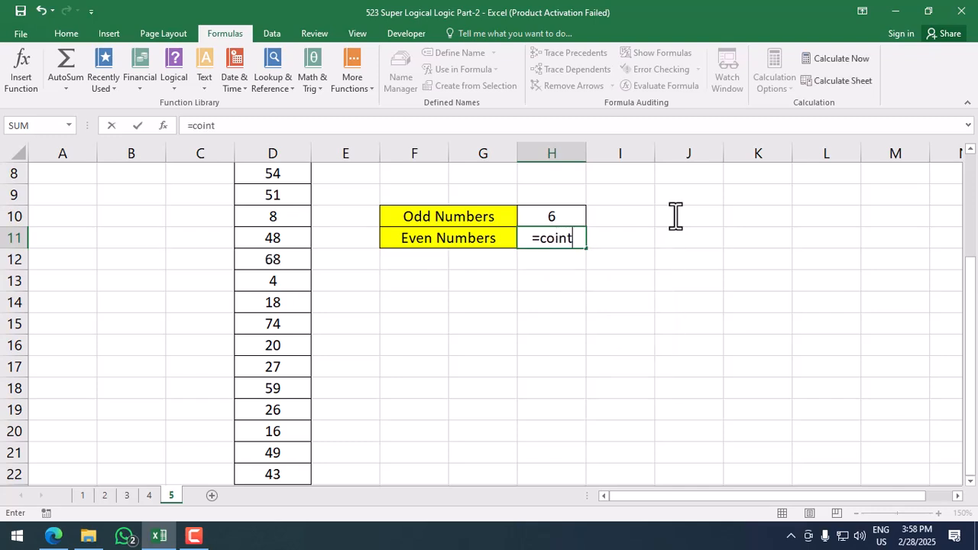
pyautogui.press('BackSpace')
pyautogui.press('BackSpace')
pyautogui.press('BackSpace')
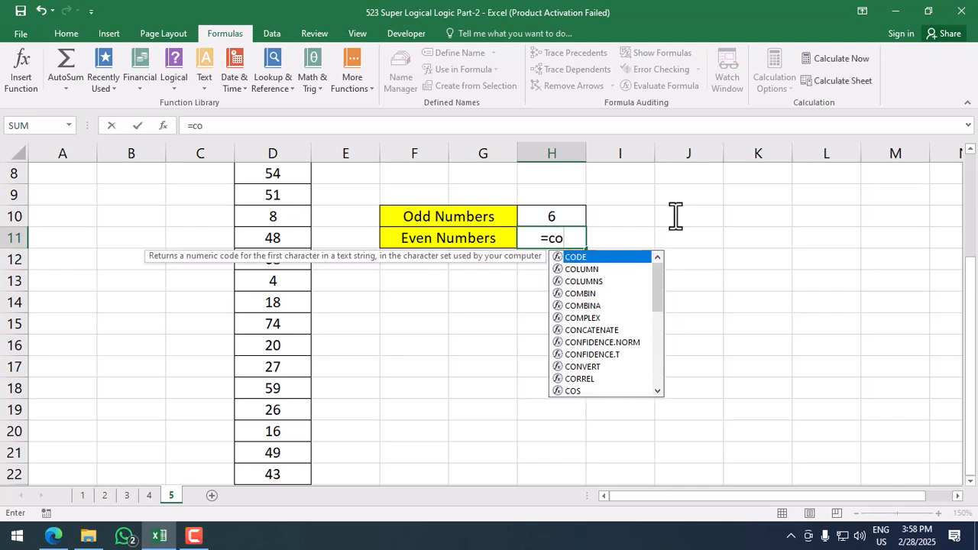
pyautogui.write('unt')
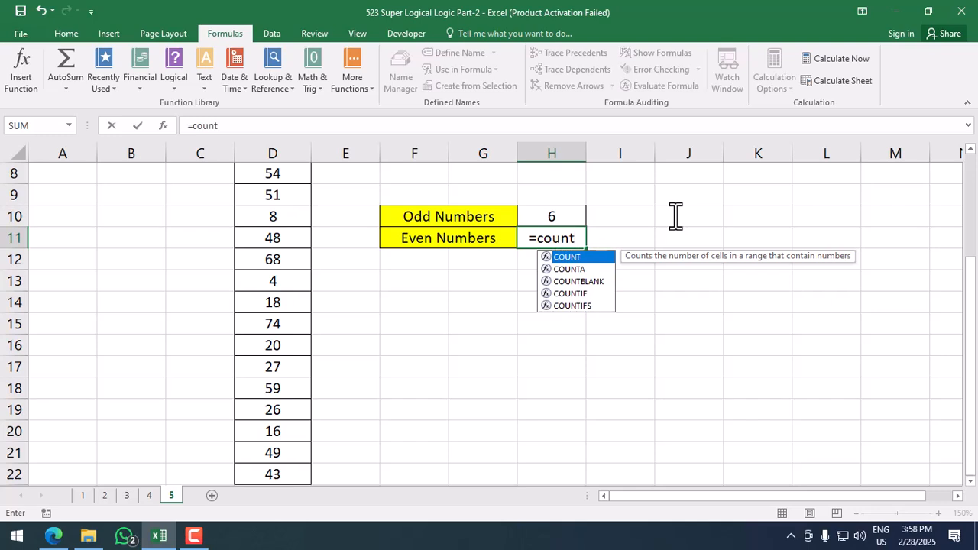
pyautogui.press('Tab')
pyautogui.write('if')
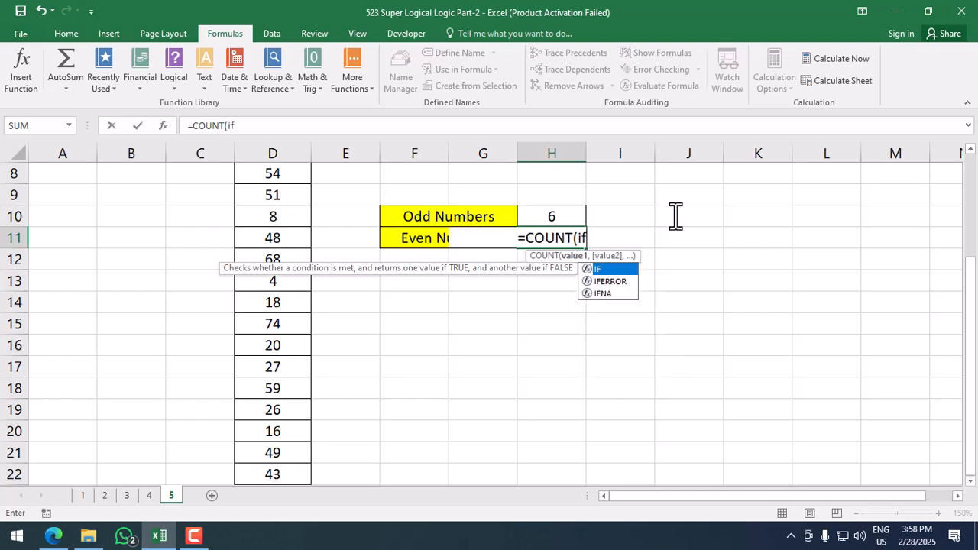
pyautogui.press('Tab')
pyautogui.write('mod')
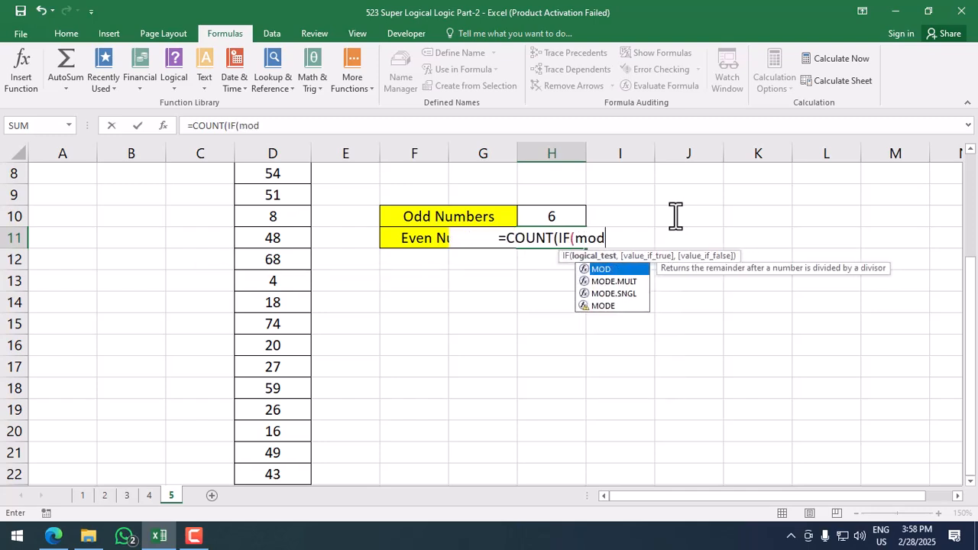
pyautogui.press('Tab')
# Step: Finish H11 as {=COUNT(IF(MOD(D6:D22,2)=0,0))} array formula, counting 11 even numbers
pyautogui.press('Left')
pyautogui.press('Left')
pyautogui.press('Left')
pyautogui.press('Left')
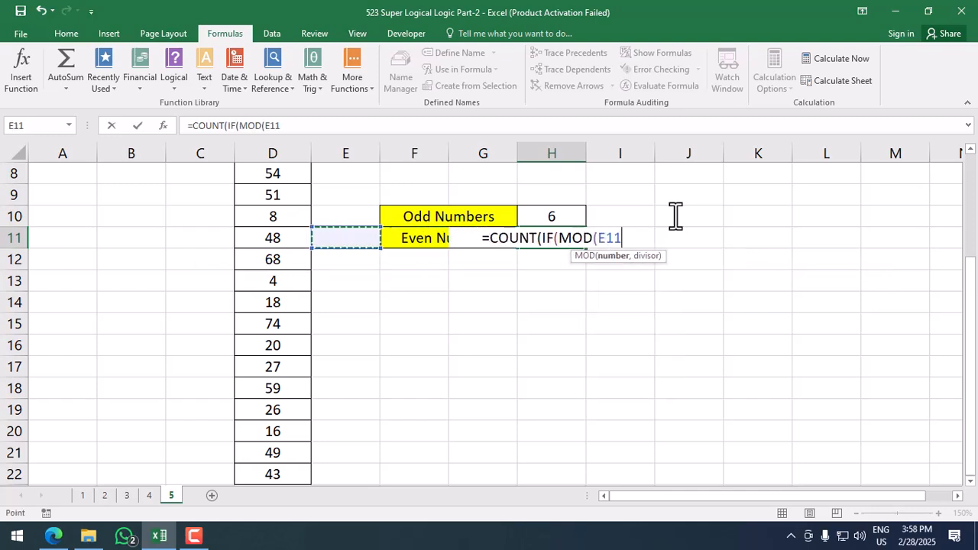
pyautogui.hotkey('ctrl', 'Up')
pyautogui.press('Down')
pyautogui.hotkey('ctrl', 'shift', 'Down')
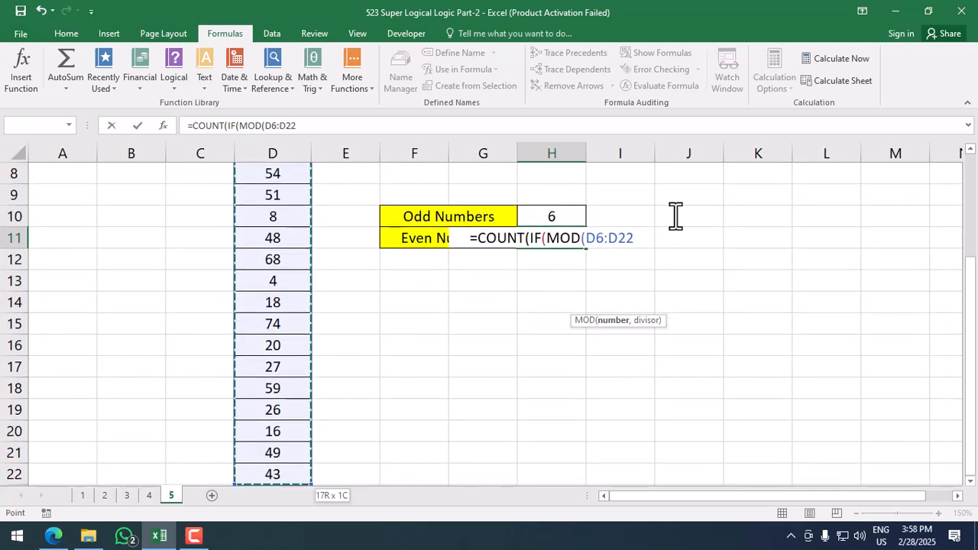
pyautogui.write(',2')
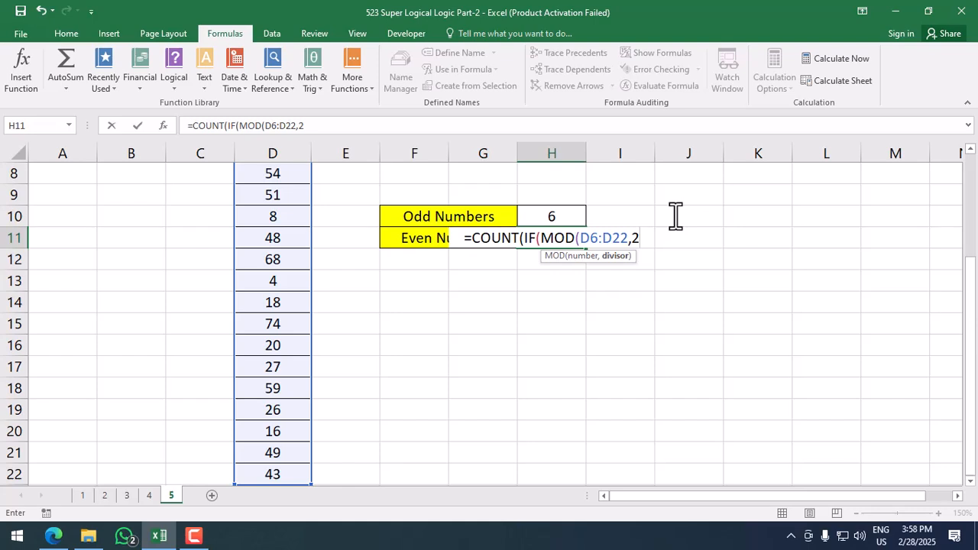
pyautogui.write(')=0')
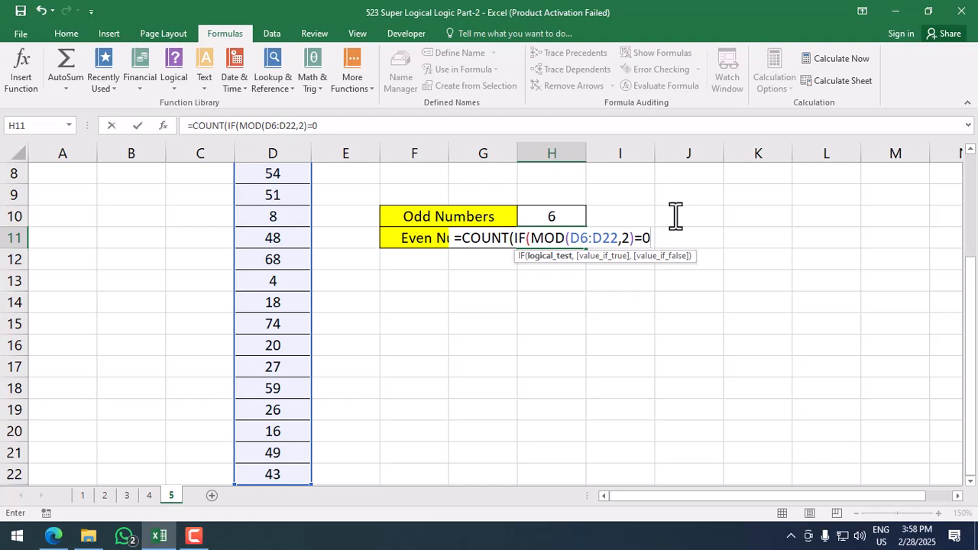
pyautogui.write(',')
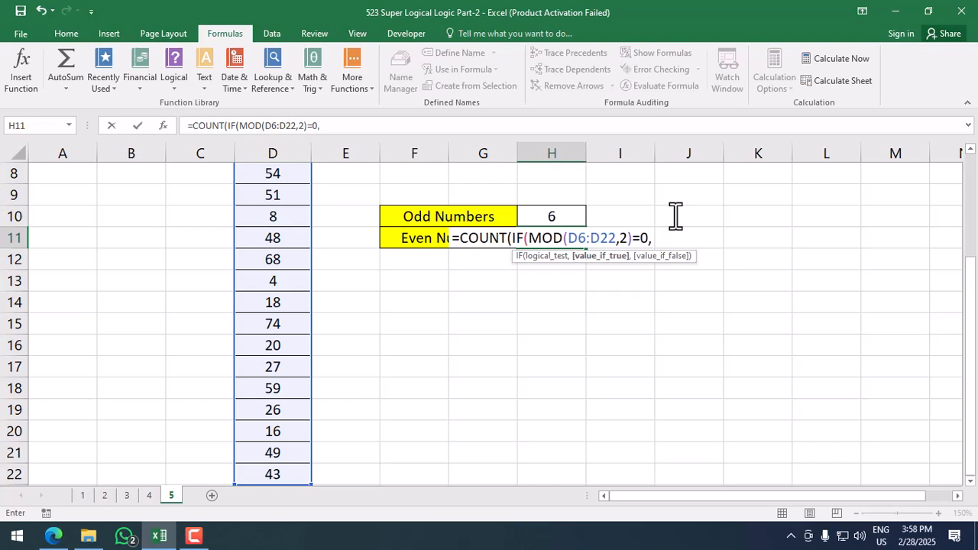
pyautogui.write('0')
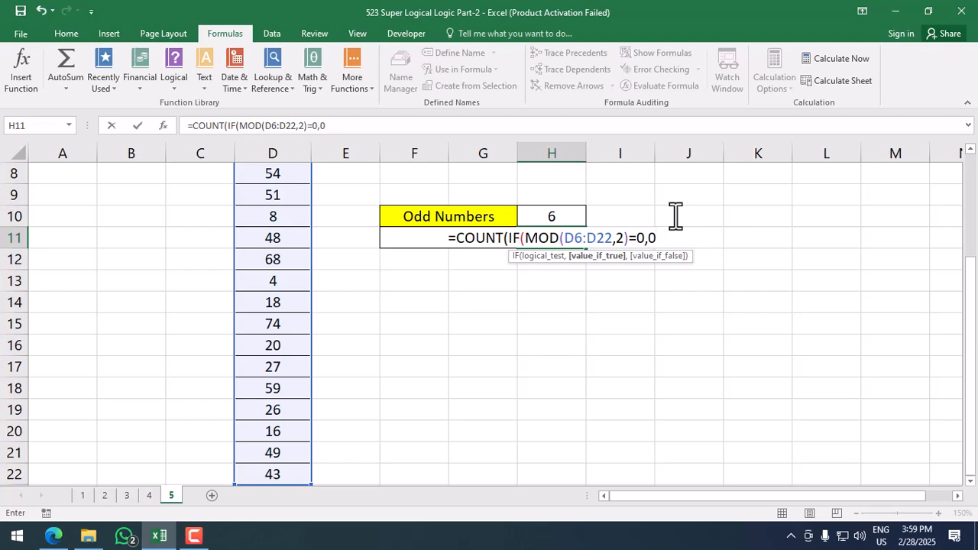
pyautogui.write(')')
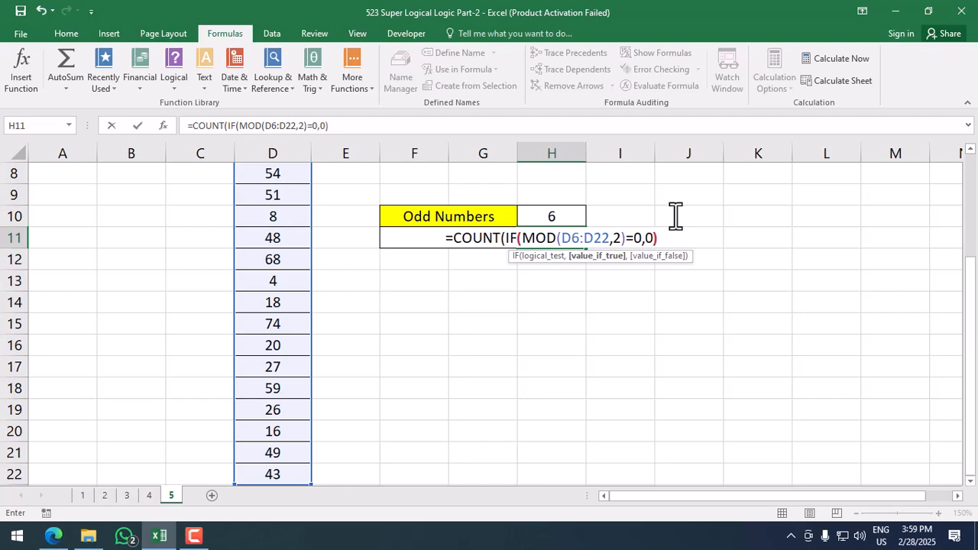
pyautogui.write(')')
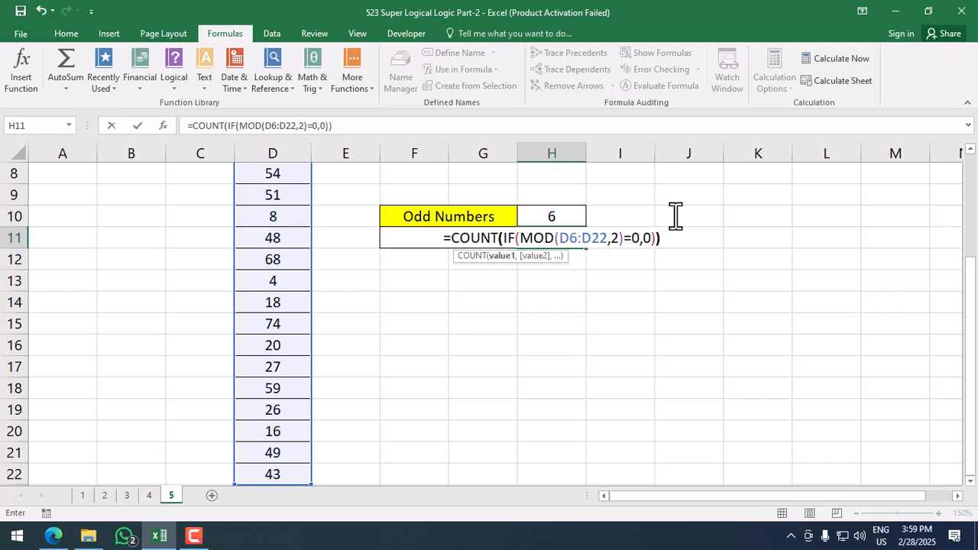
pyautogui.hotkey('ctrl', 'shift', 'Return')
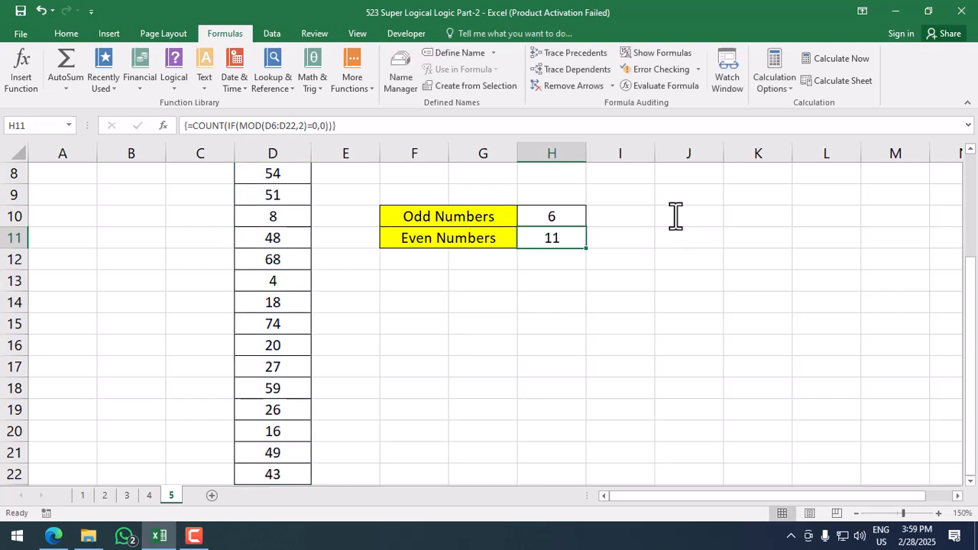